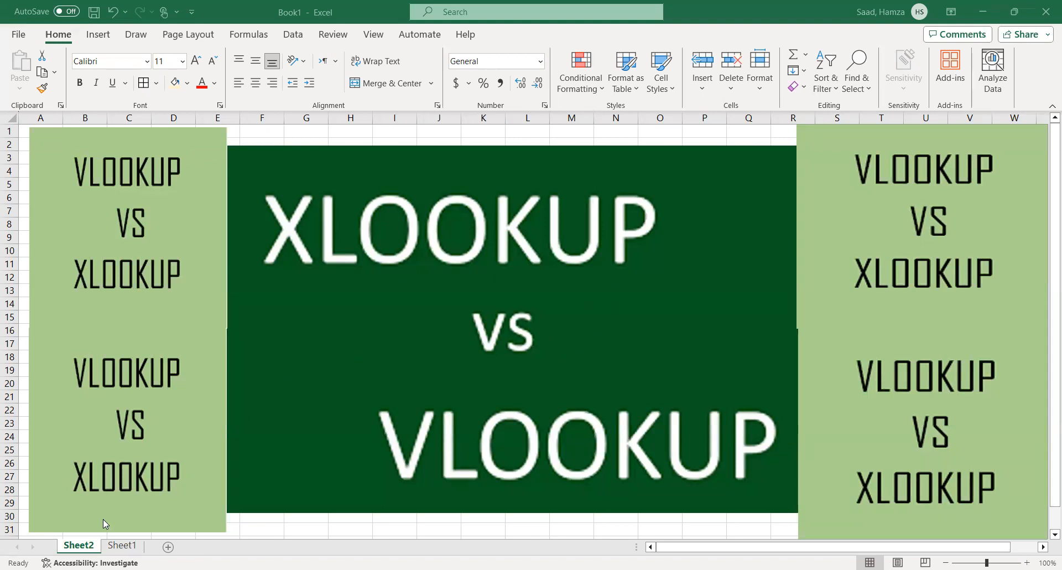
- On Sheet1, start data validation for cell J5 and restrict its allowed entries to a List
click(126, 549)
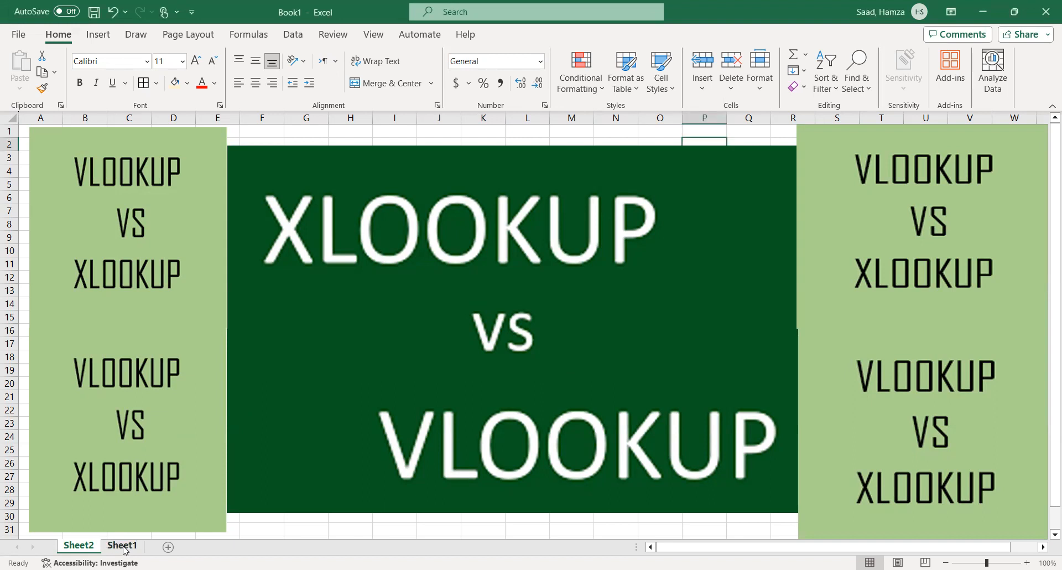
click(126, 550)
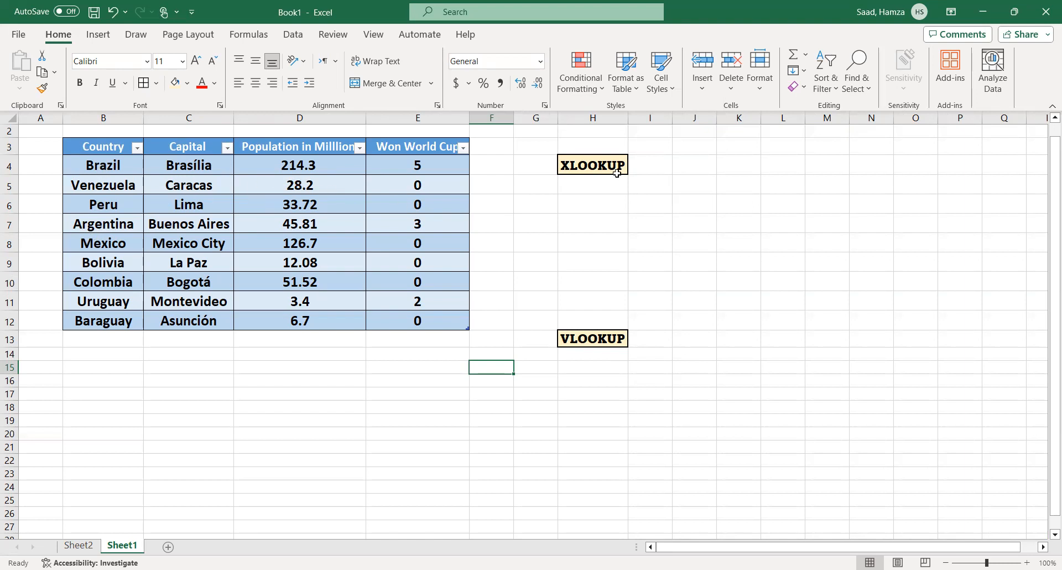
click(681, 183)
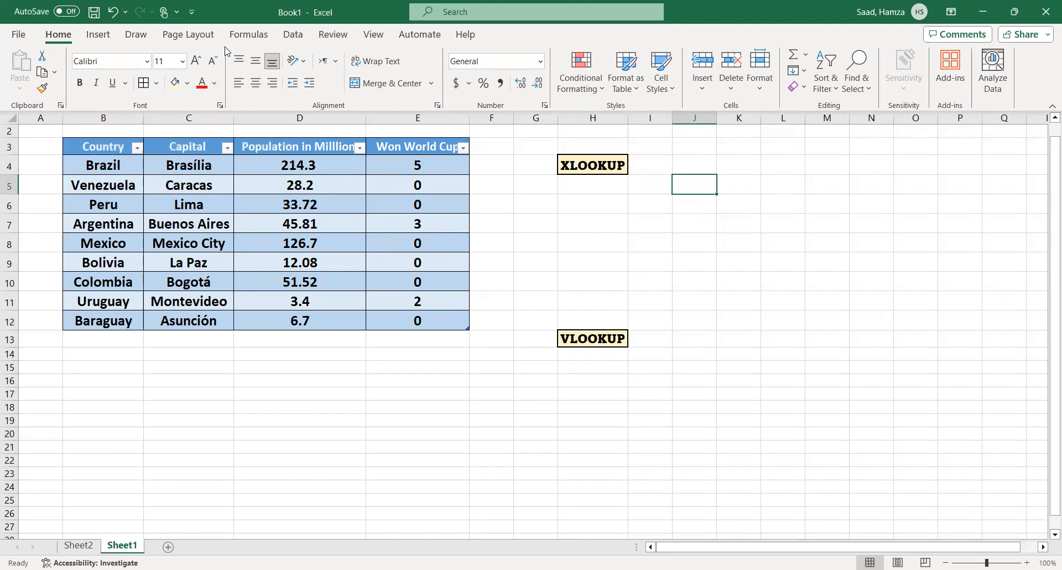
click(300, 36)
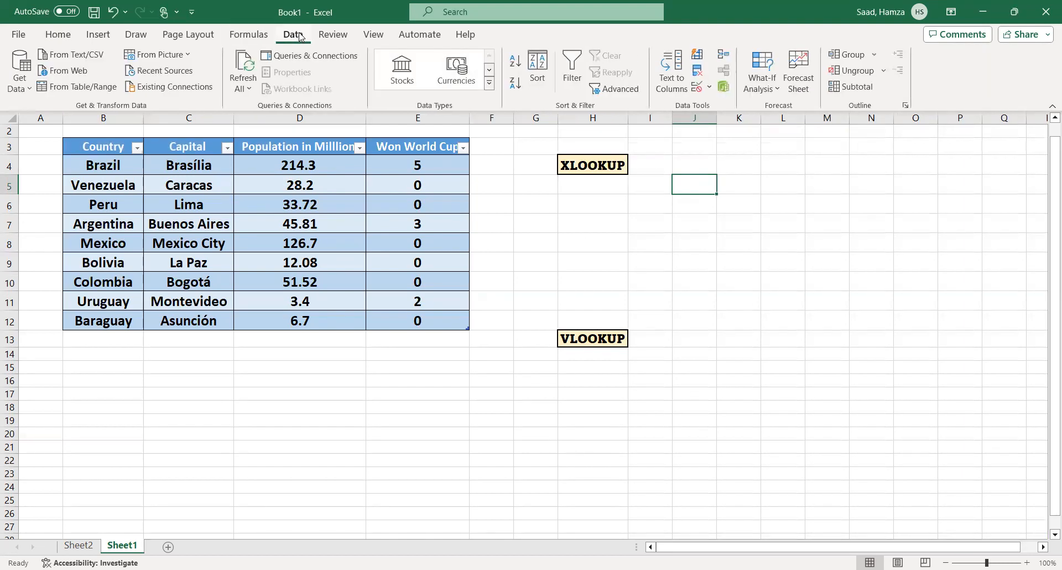
click(705, 88)
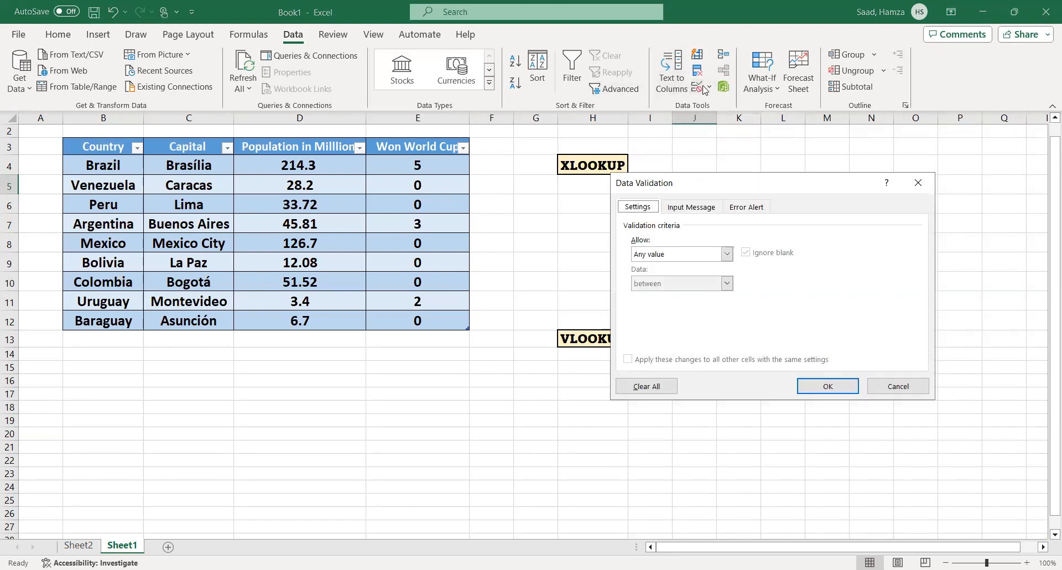
click(728, 255)
click(682, 301)
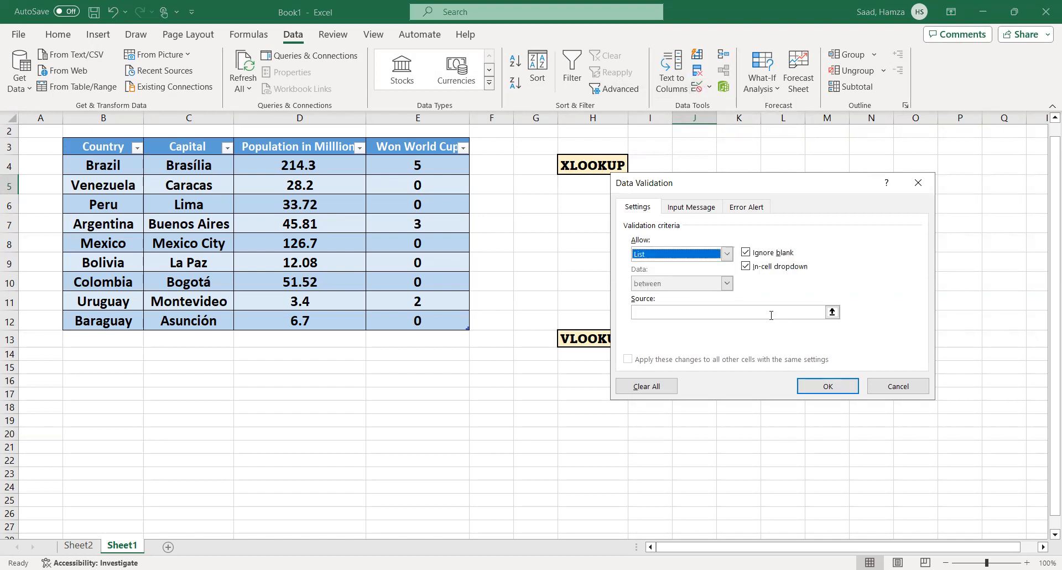
- Use the country names in B4:B12 as the source of J5's validation list, apply it and check the dropdown choices
click(834, 314)
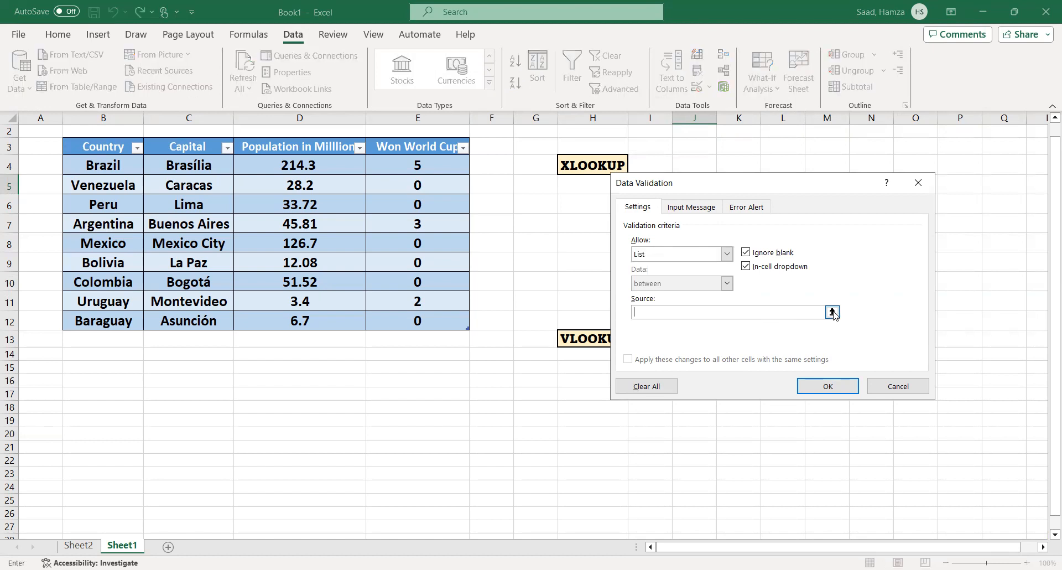
drag(90, 167, 88, 188)
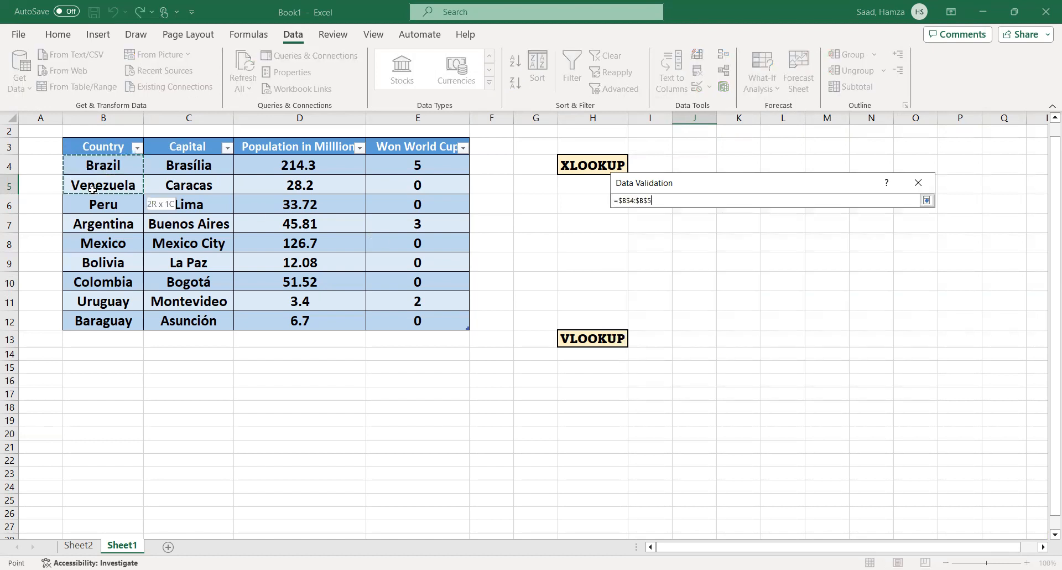
drag(102, 317, 102, 321)
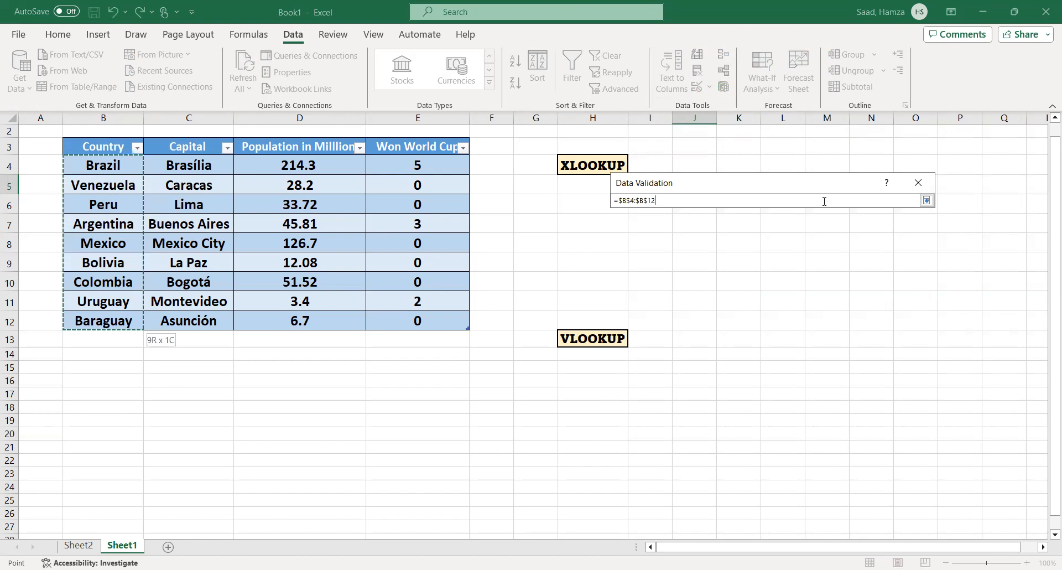
click(926, 201)
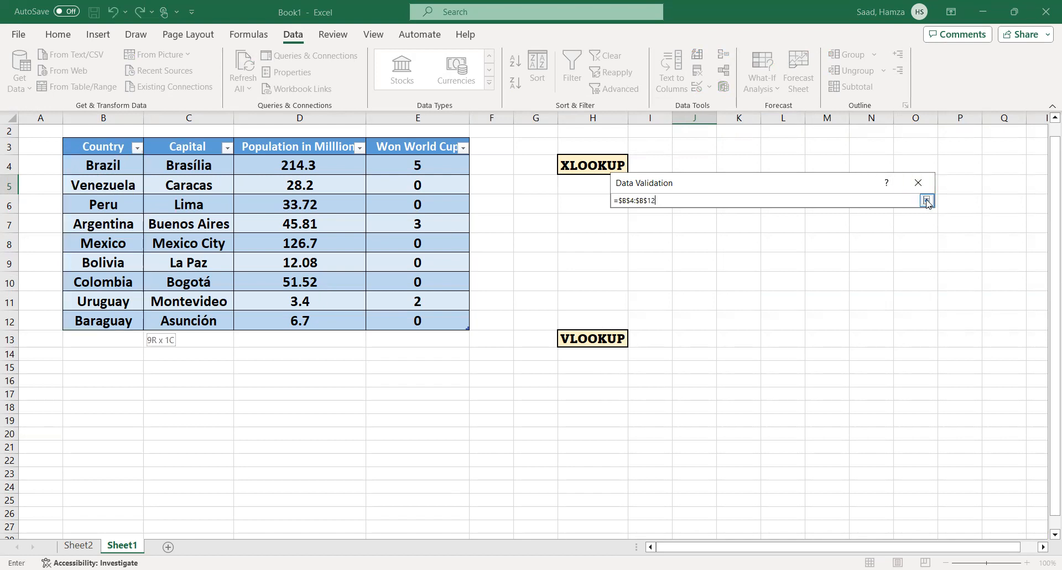
click(927, 201)
click(824, 387)
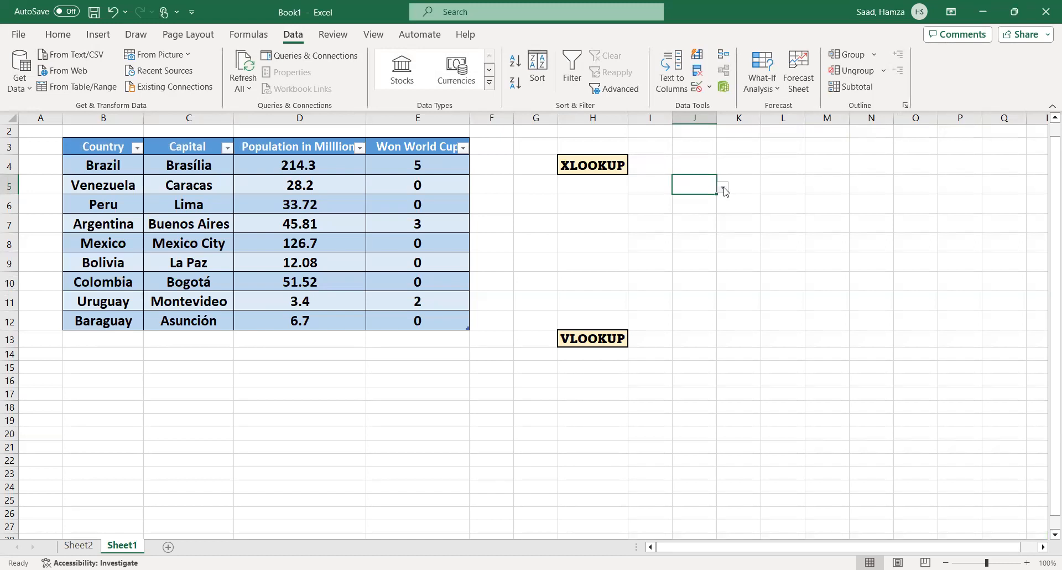
click(724, 189)
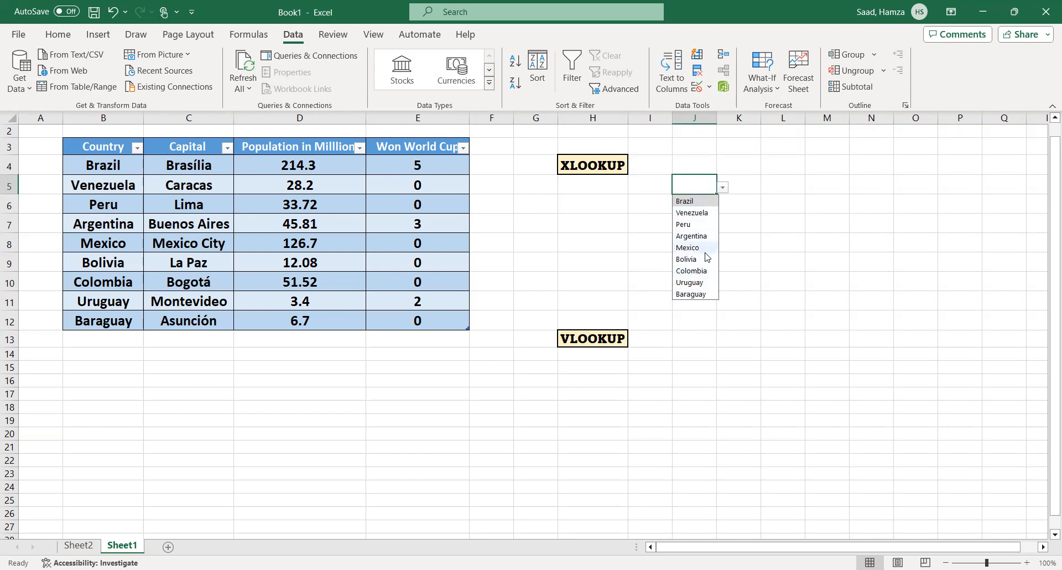
click(704, 184)
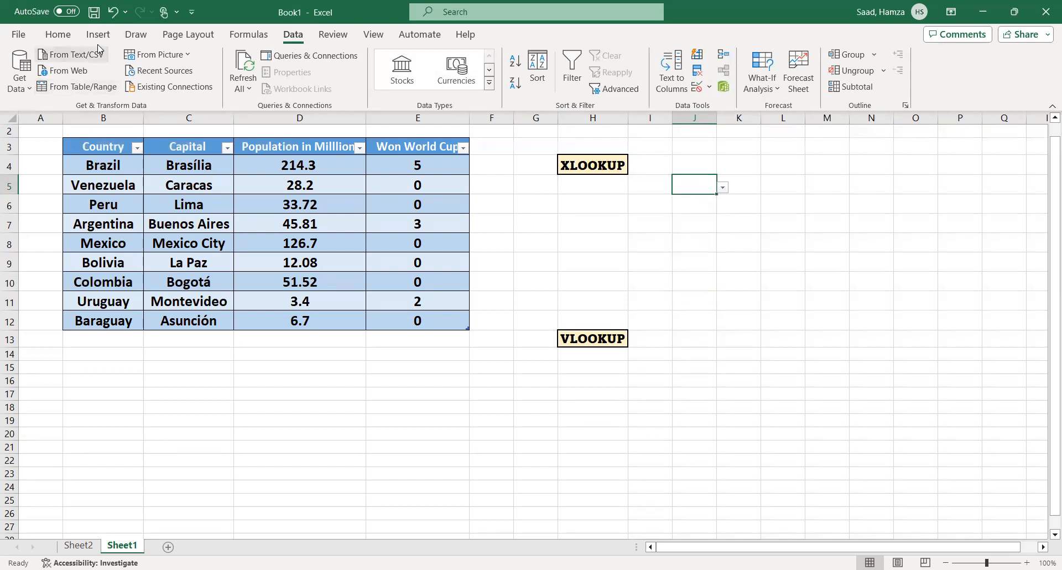
- Format cell J5 as bold and apply All Borders to it
click(60, 39)
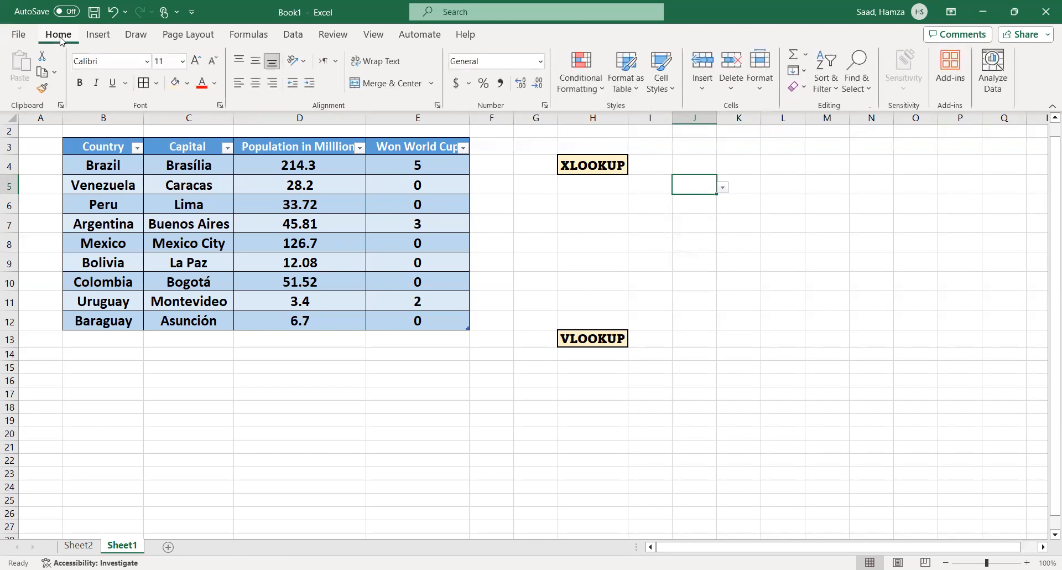
click(79, 85)
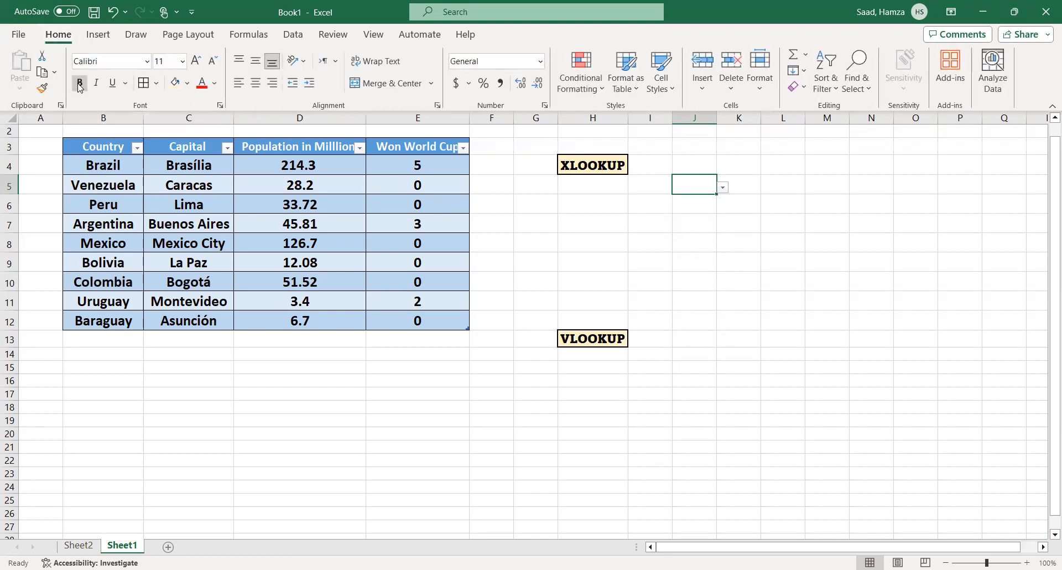
click(157, 84)
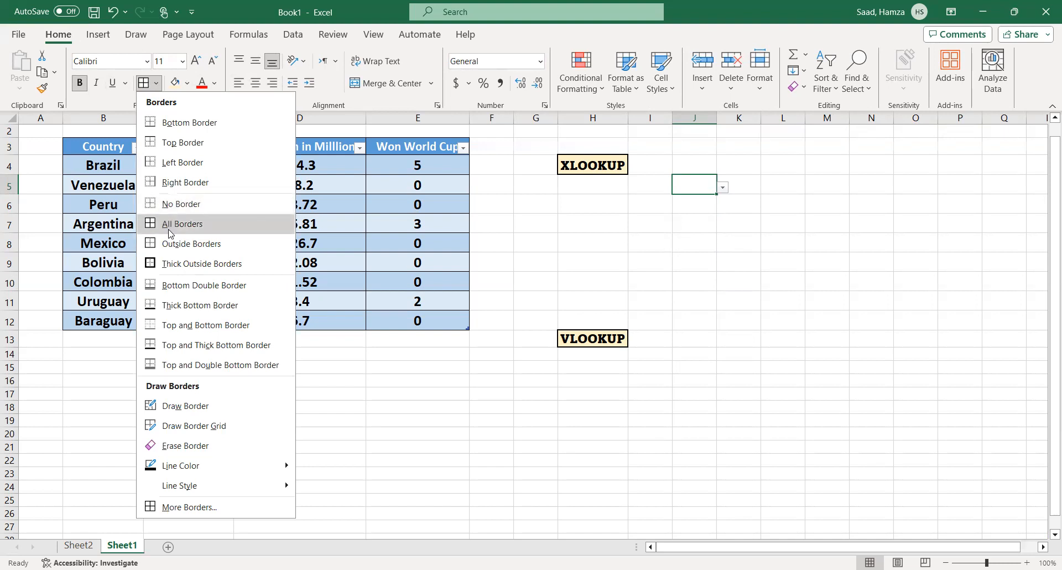
click(170, 231)
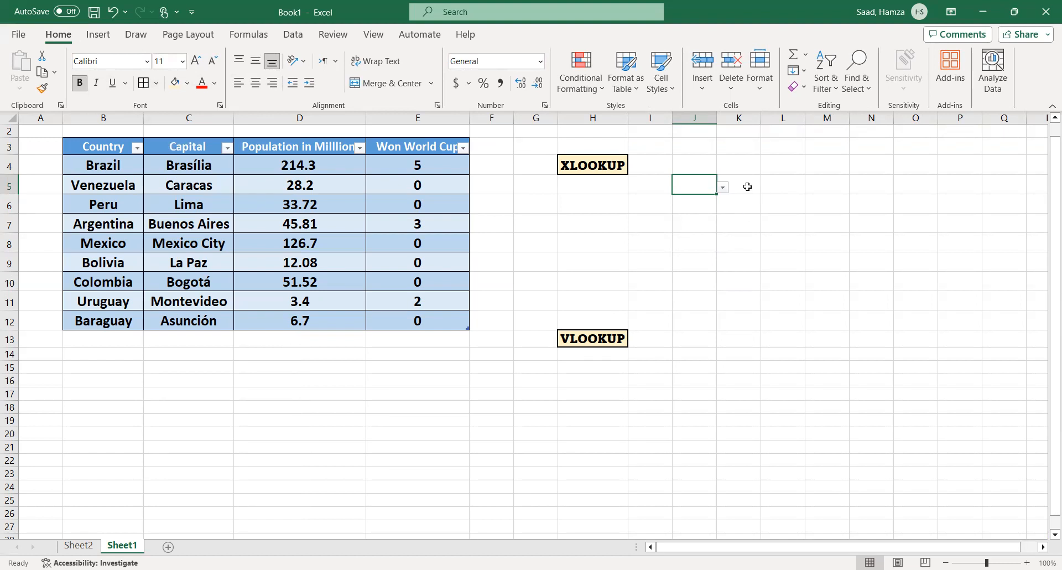
- Enter an XLOOKUP formula in K5 that looks up J5 in Table1's Country column and returns the matching value from the Capital column
click(748, 187)
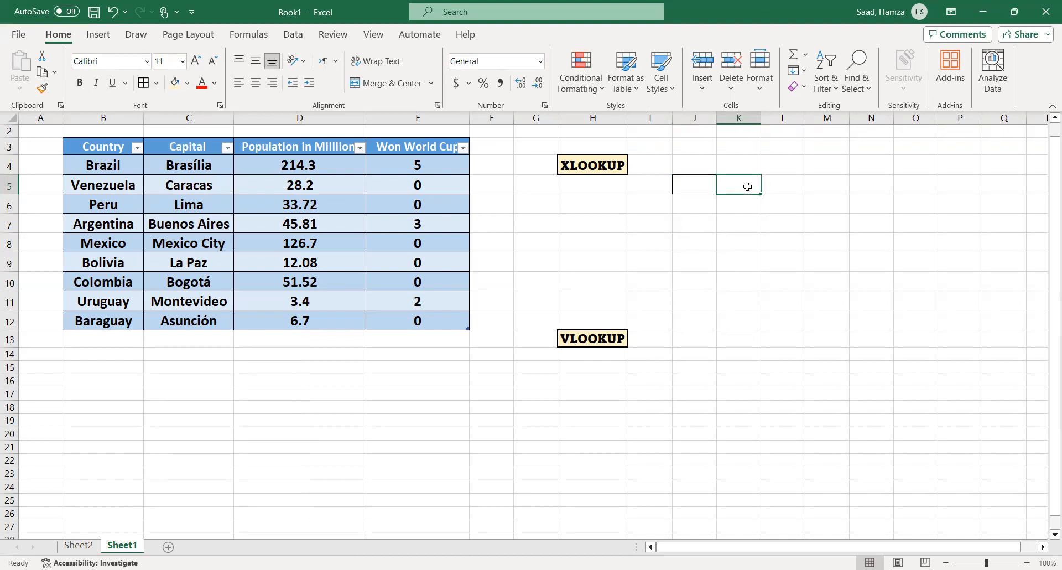
text(=)
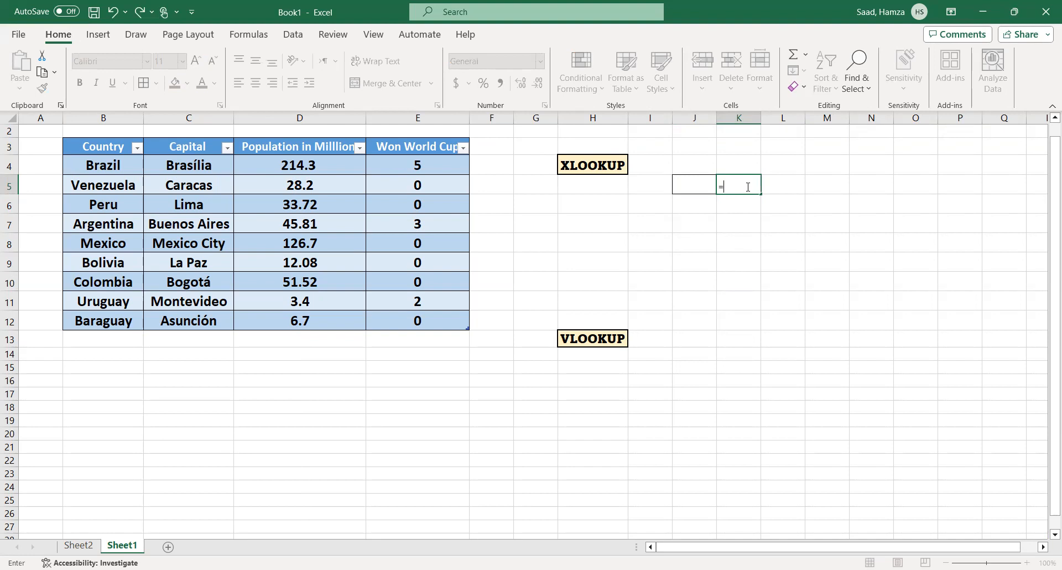
text(xloo)
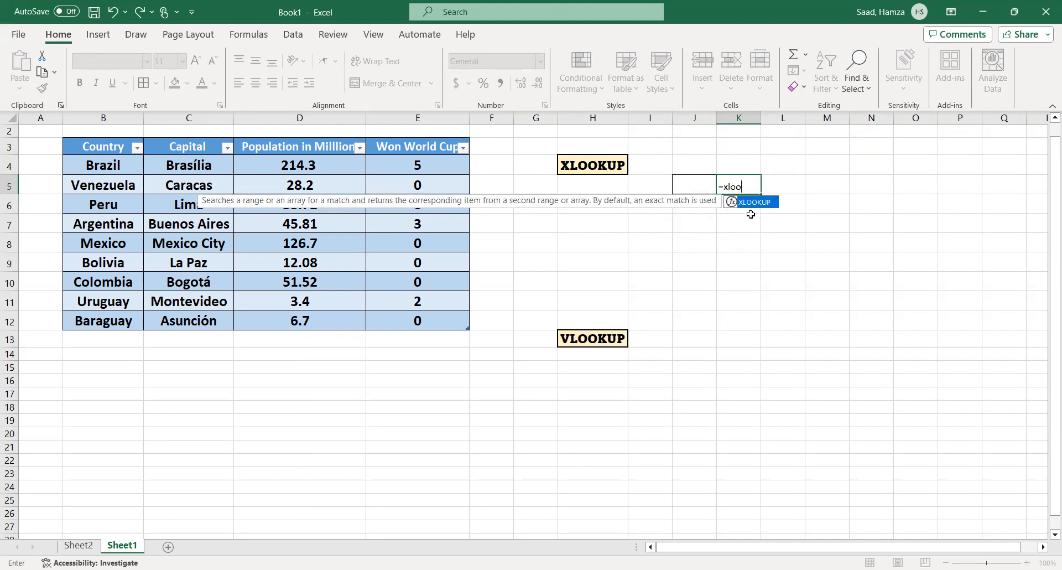
double_click(751, 203)
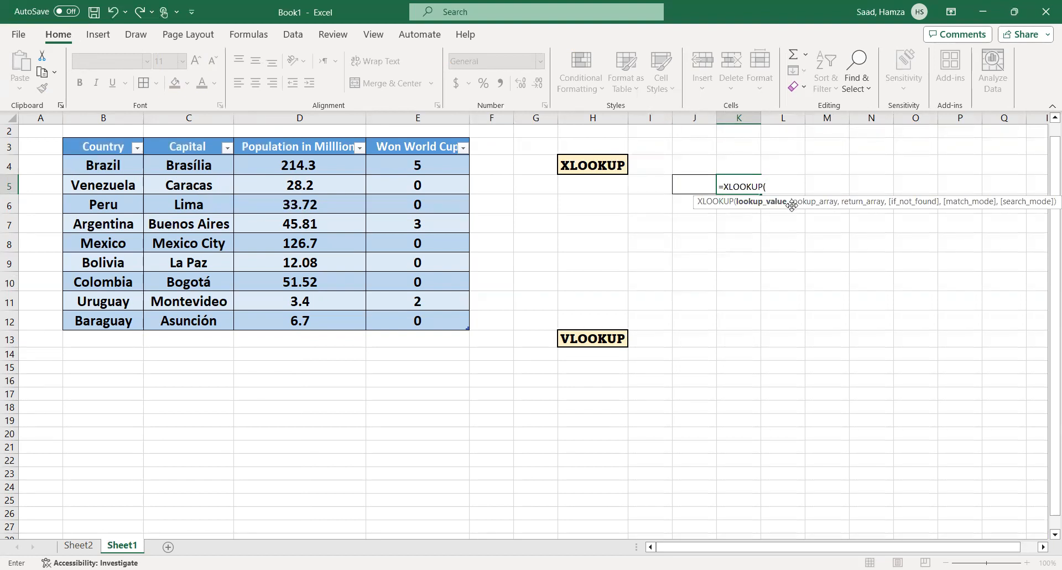
click(687, 182)
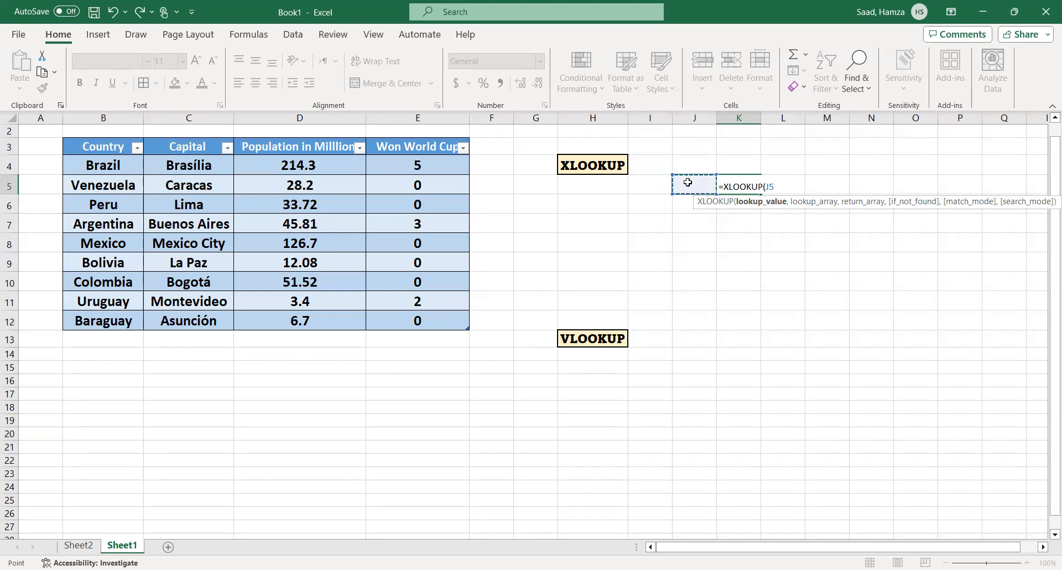
text(,)
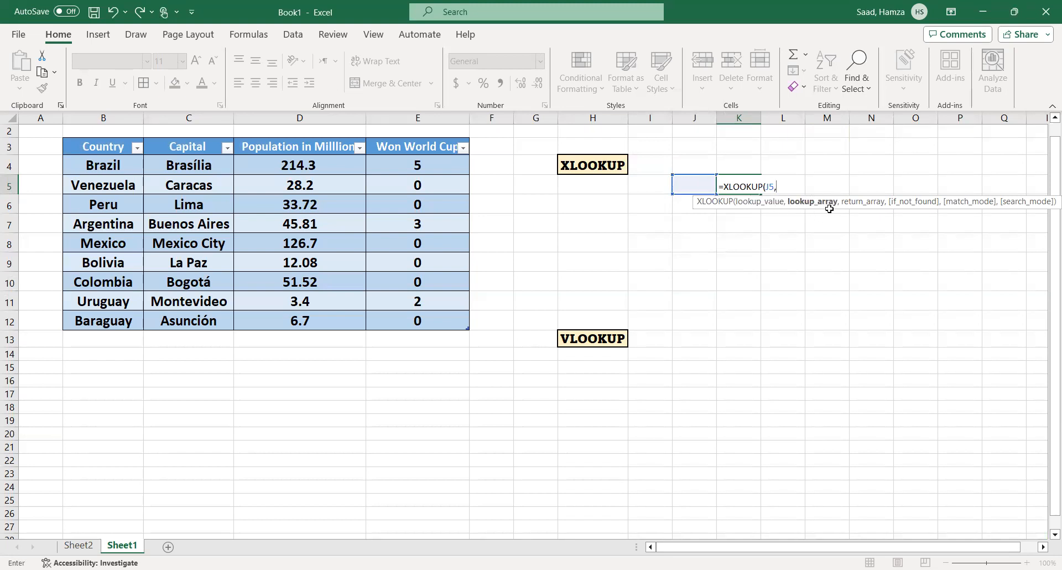
drag(96, 165, 97, 188)
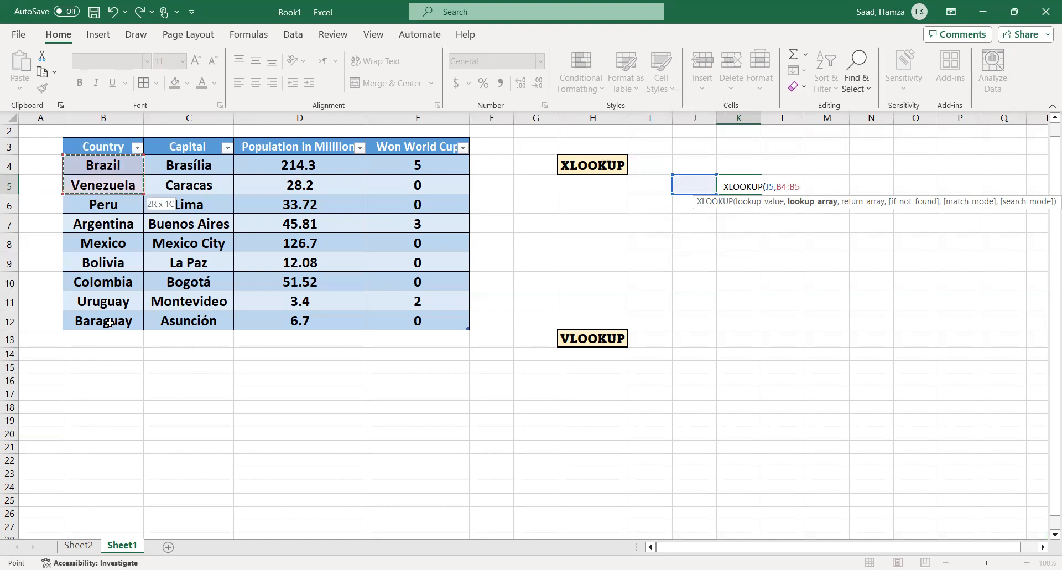
drag(110, 323, 110, 322)
text(,)
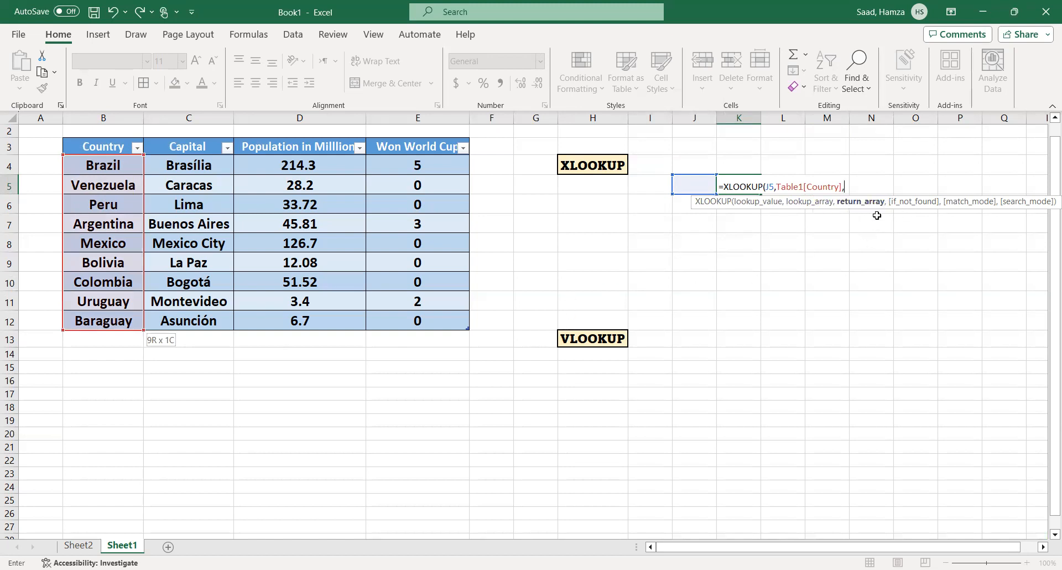
click(187, 164)
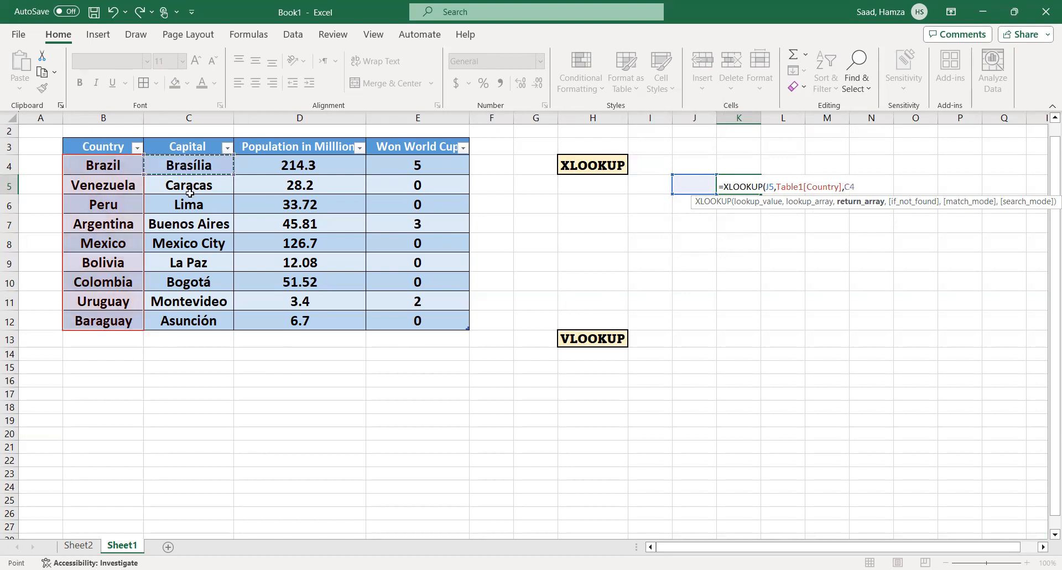
drag(209, 316, 209, 317)
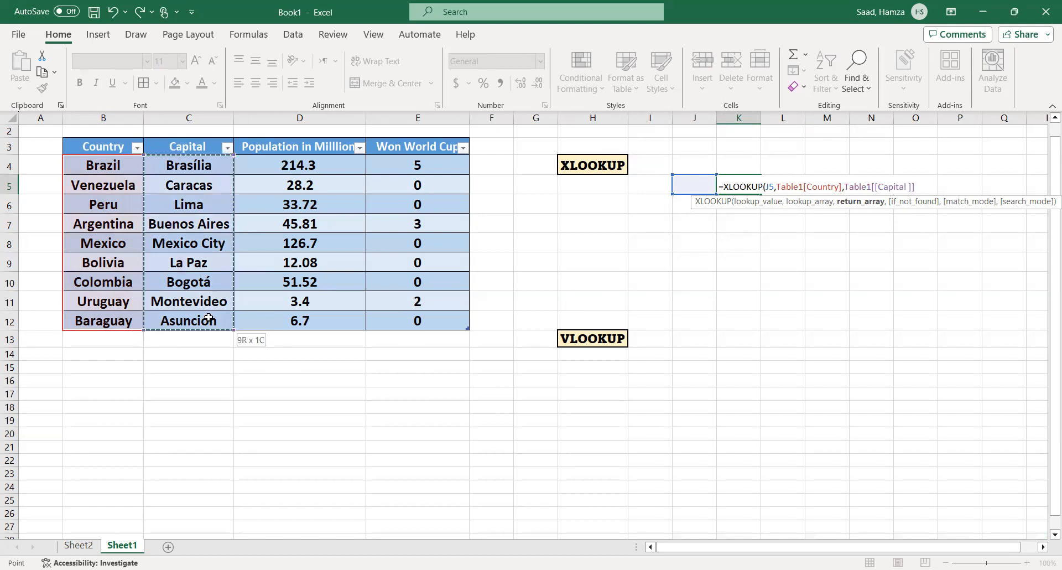
key(Return)
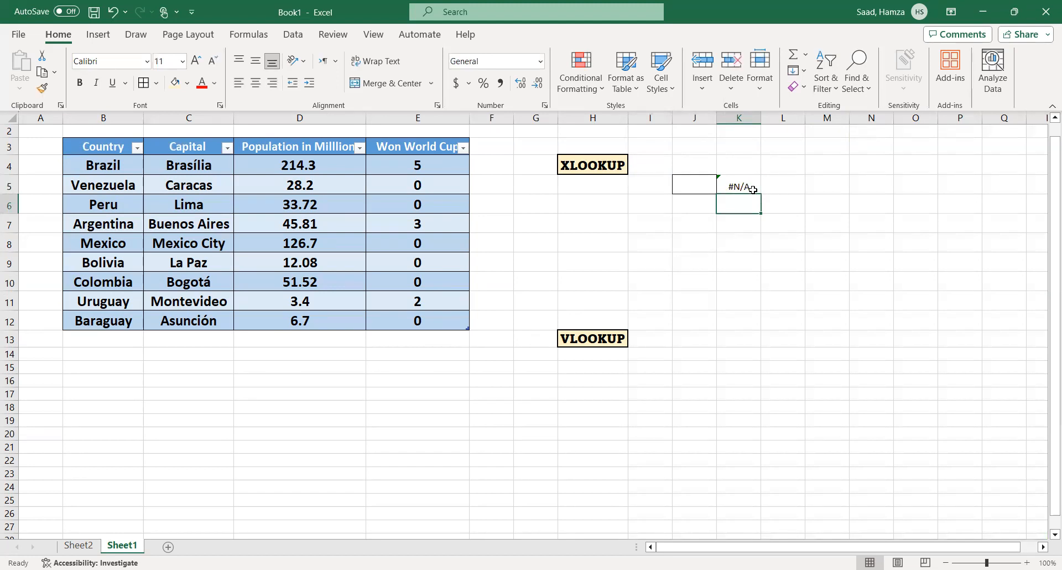
- Test the capital lookup by choosing Argentina from the country list in J5
click(690, 184)
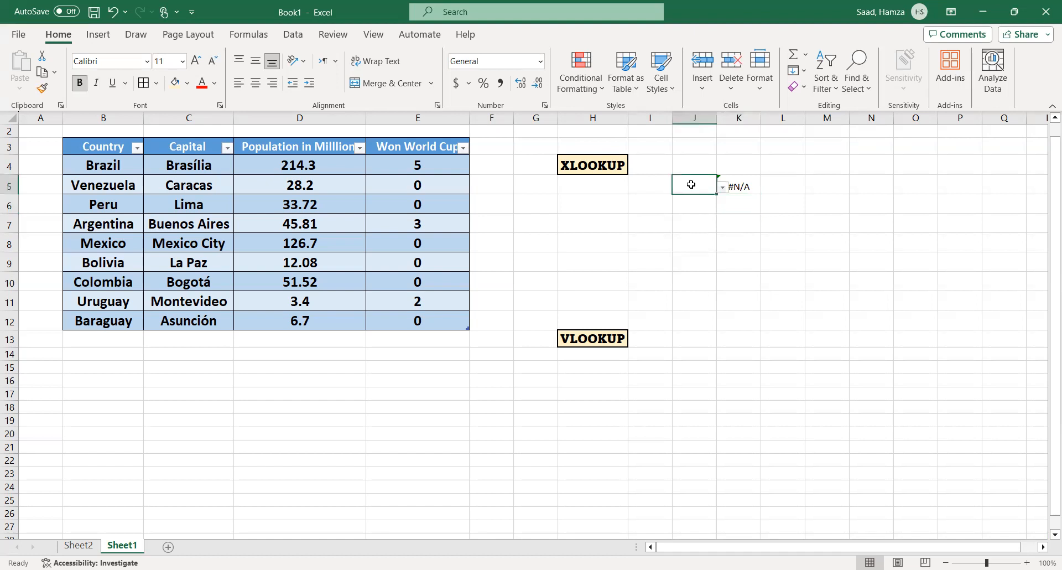
click(722, 187)
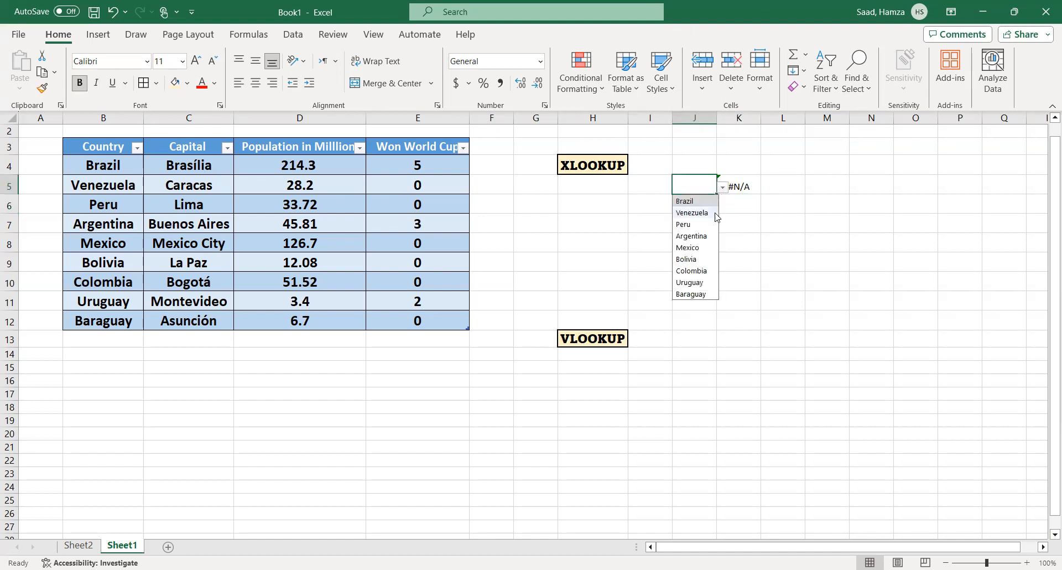
click(699, 237)
click(747, 200)
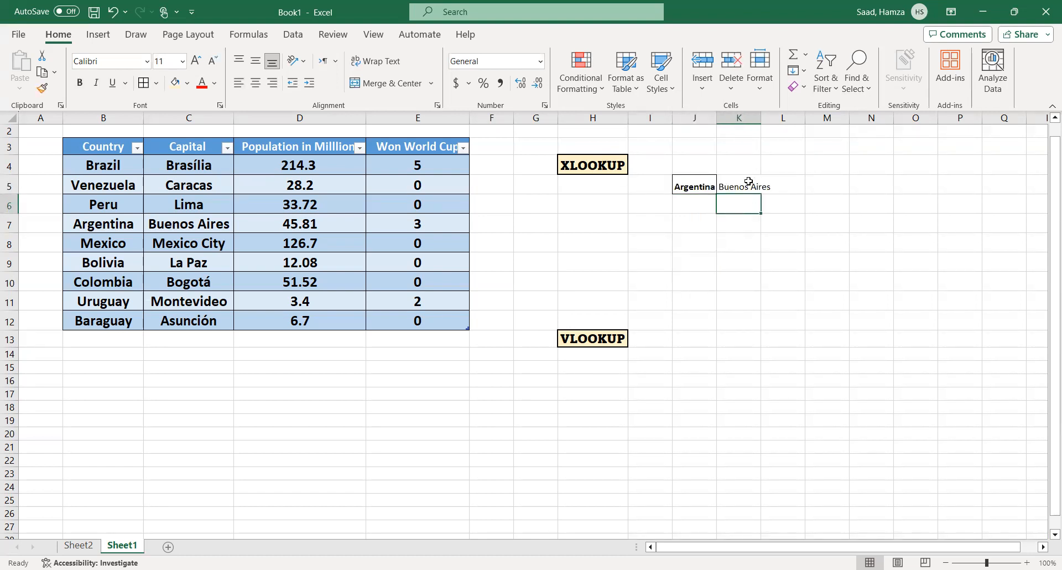
- Change the country selected in J5 to Uruguay to test the capital lookup
click(694, 185)
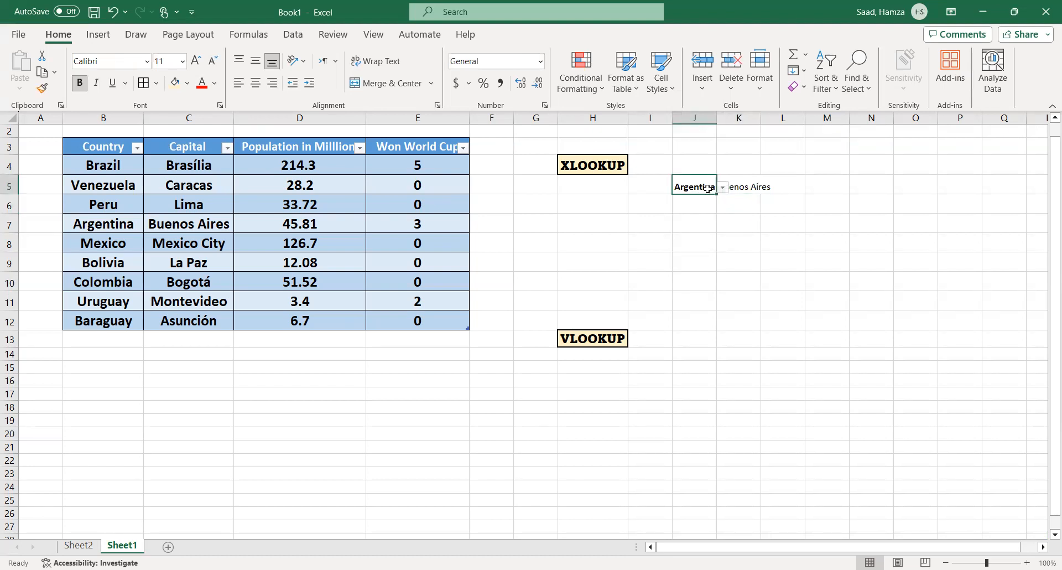
click(723, 188)
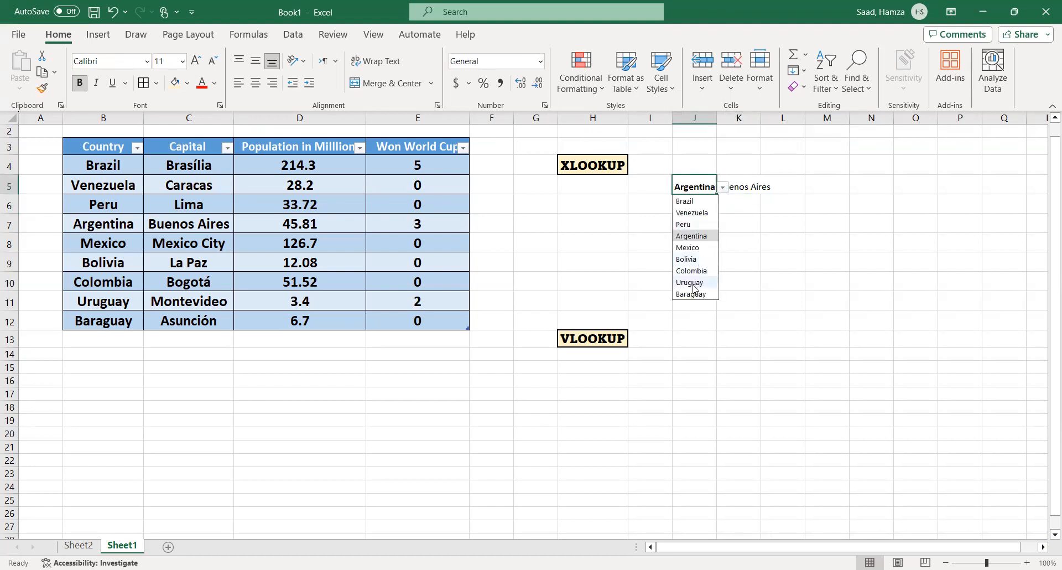
click(694, 283)
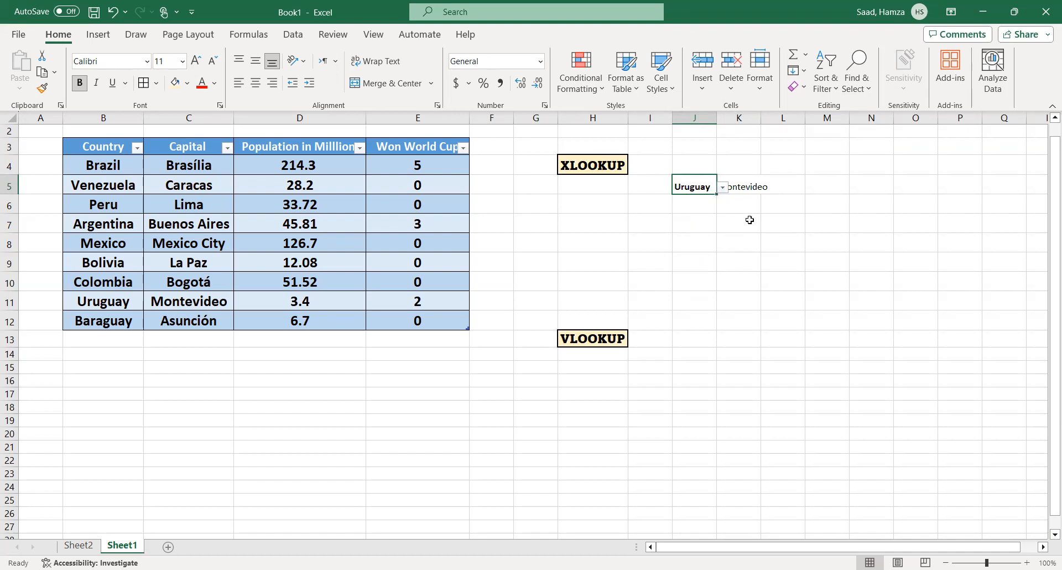
click(750, 223)
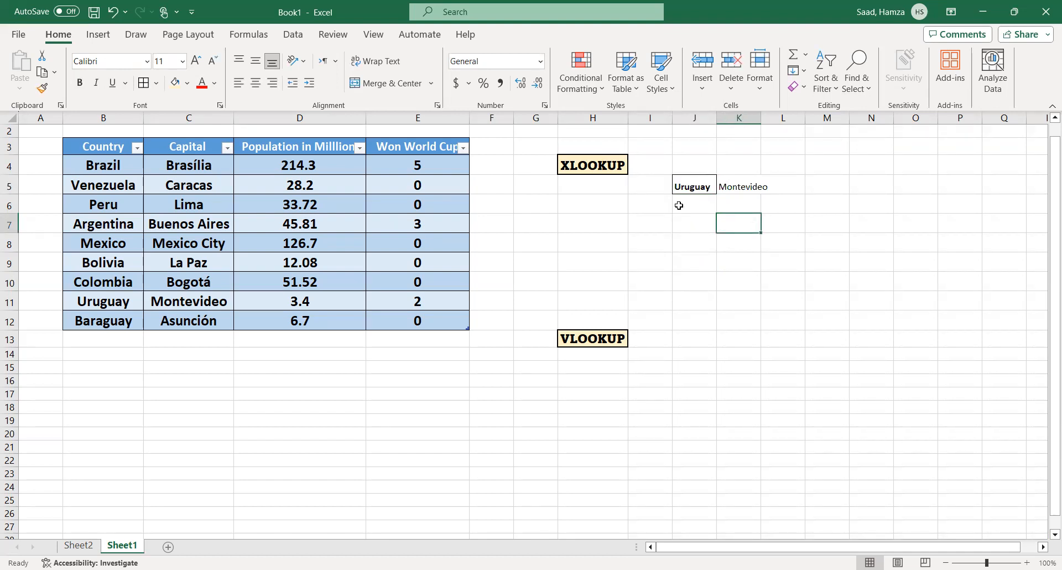
- Enter an XLOOKUP formula in K6 that looks up J5 in Table1's Country column and returns the matching value from the population column
click(734, 208)
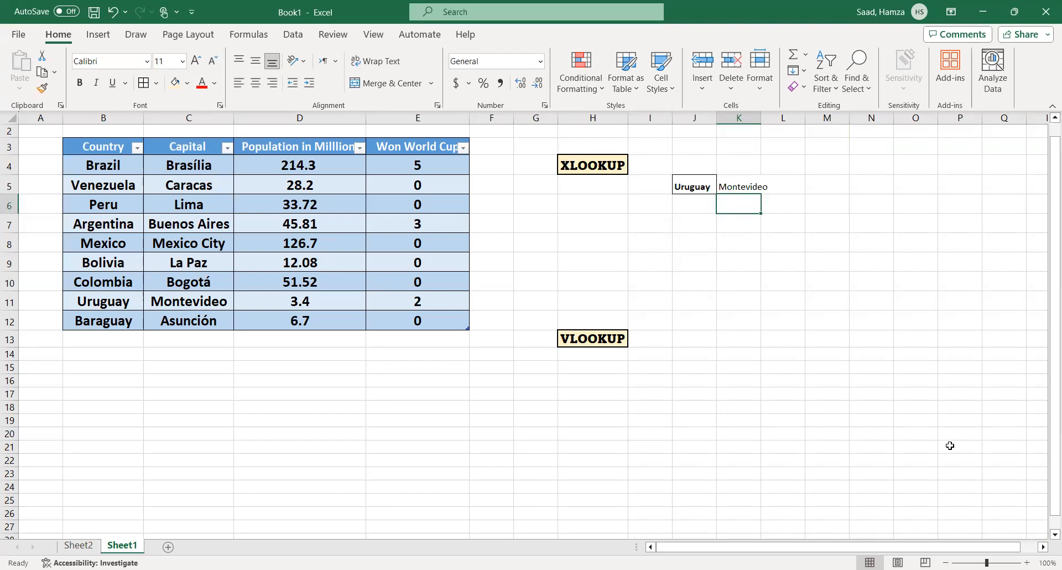
text(=xloo)
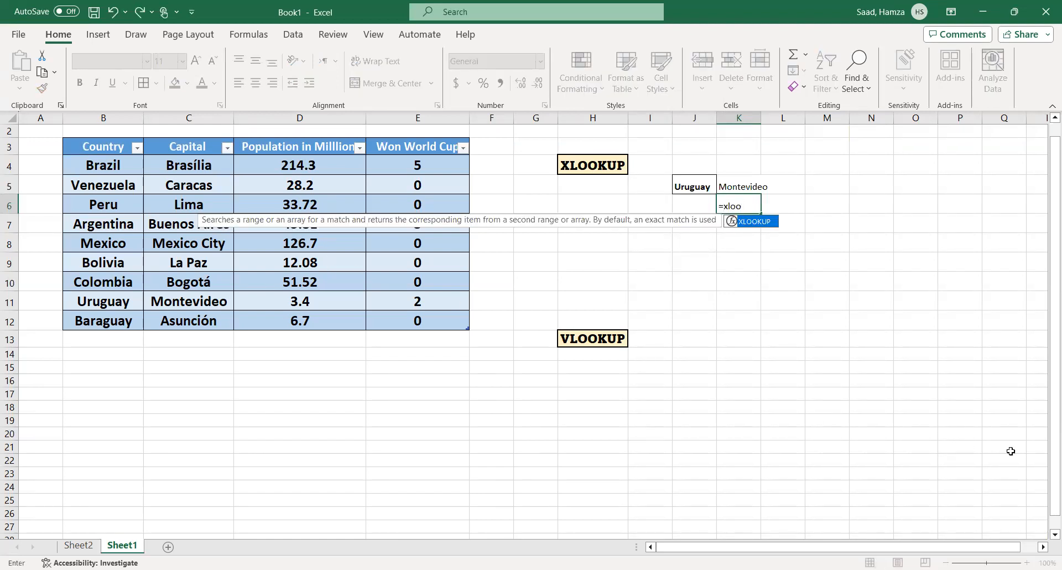
double_click(750, 222)
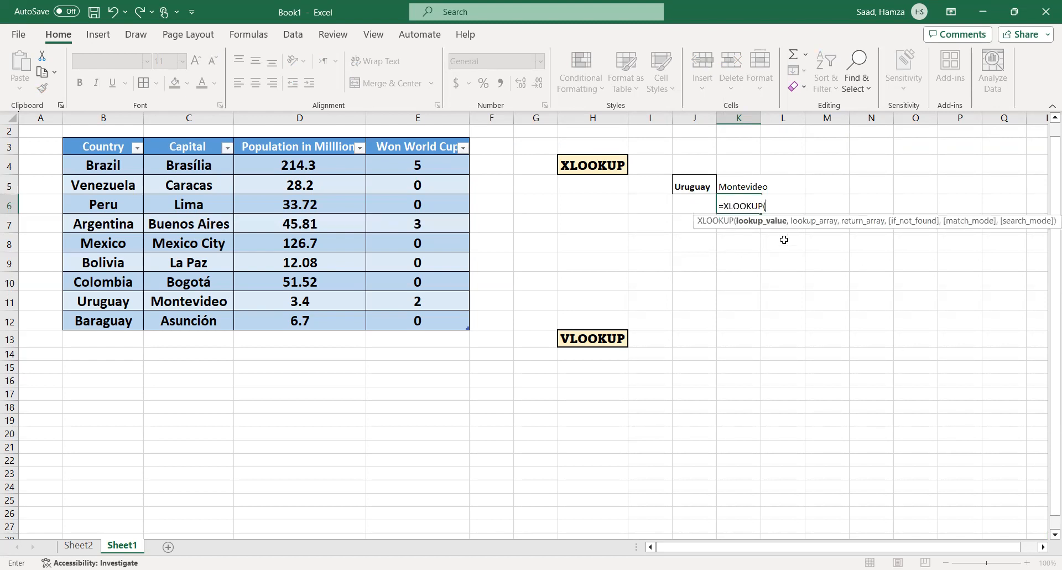
click(684, 182)
text(,)
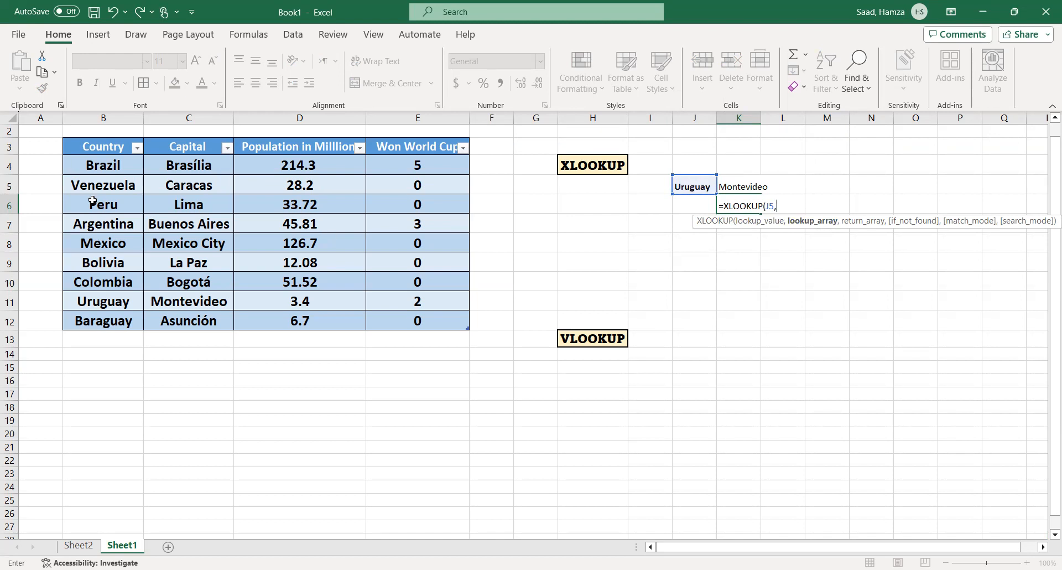
drag(94, 166, 102, 322)
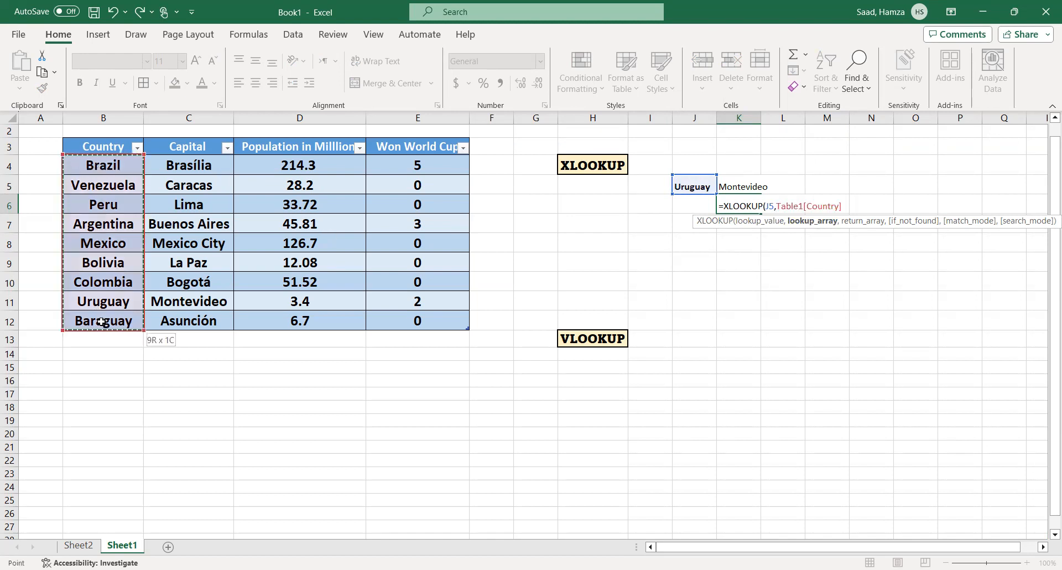
text(,)
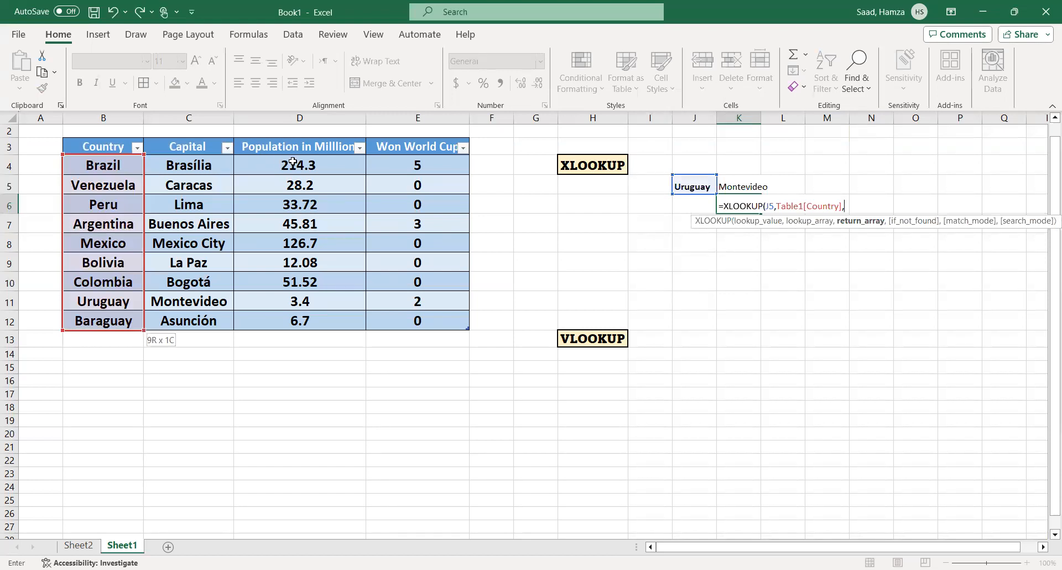
click(272, 163)
drag(274, 183, 279, 314)
key(Return)
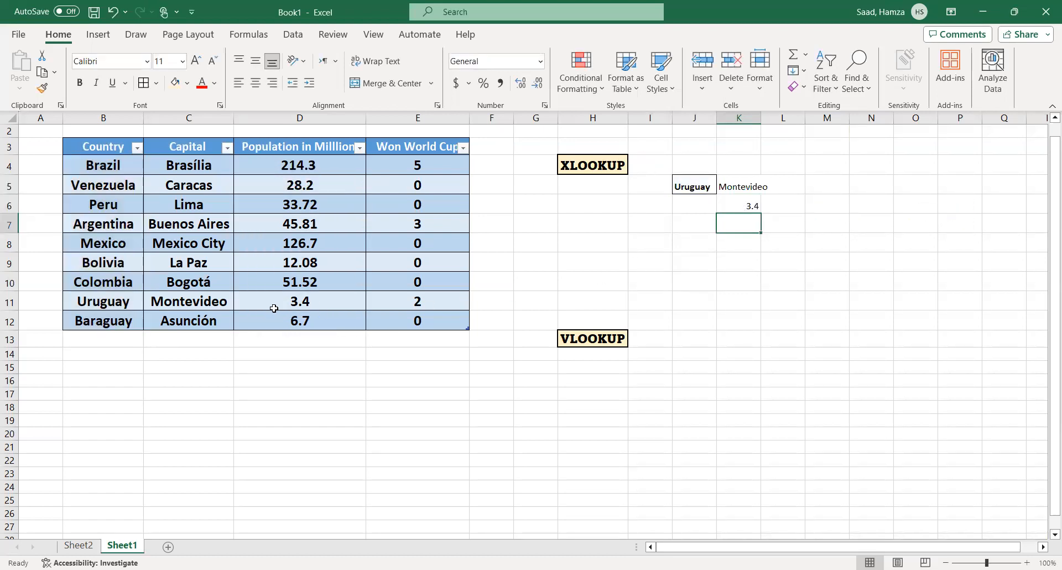
- Choose Brazil from the country list in J5 to test the capital and population lookups
click(703, 188)
click(723, 189)
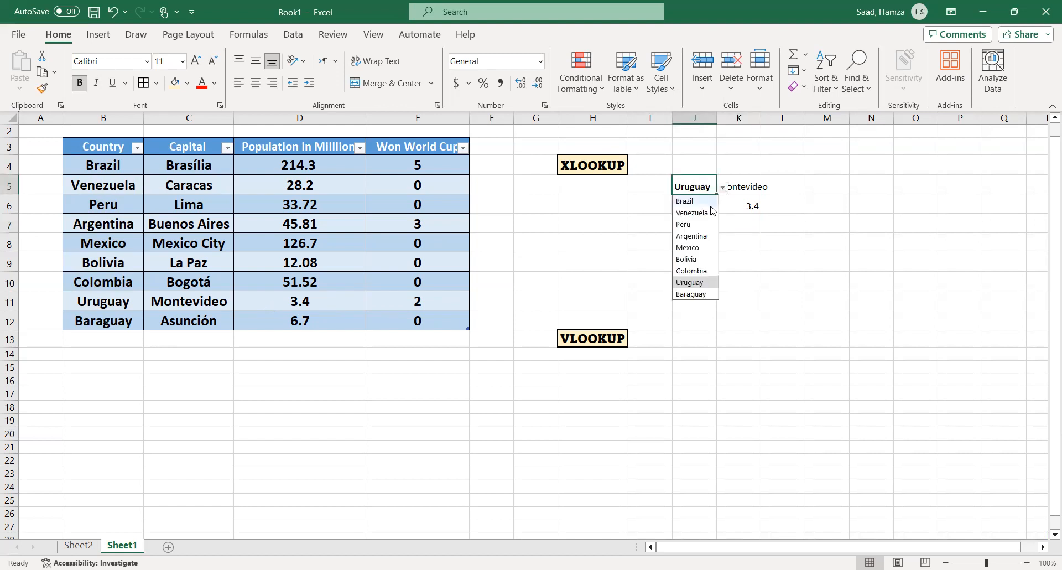
click(694, 202)
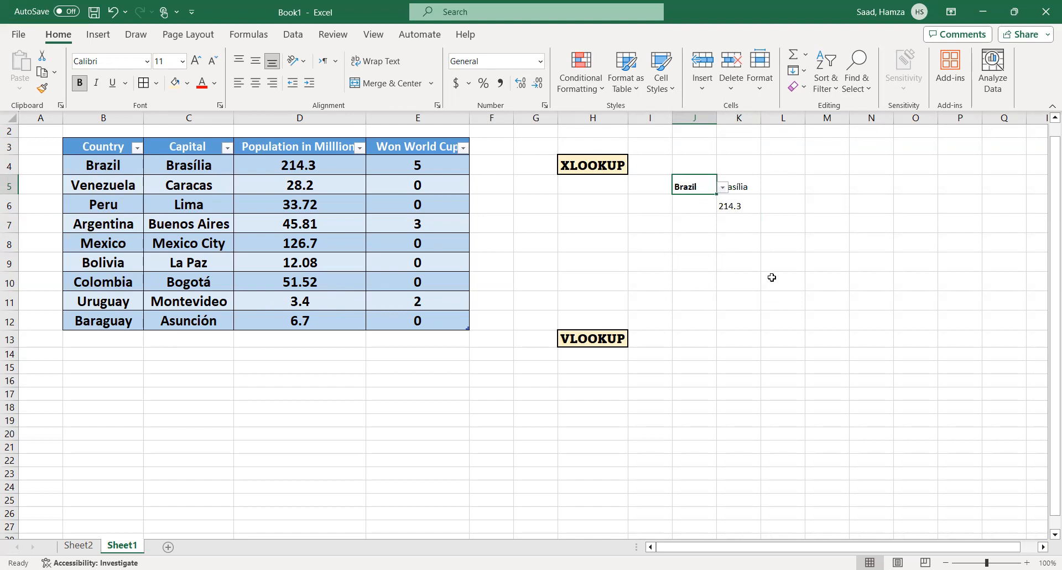
- Enter an XLOOKUP formula in K7 that looks up J5 in Table1's Country column and returns the match from the Won World Cup column
click(728, 227)
text(=x)
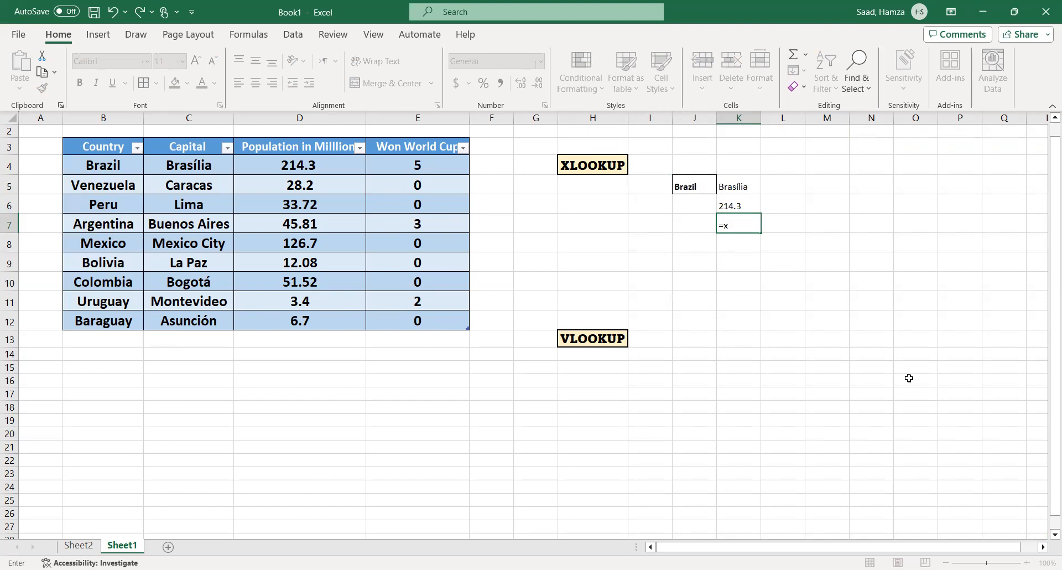
text(loo)
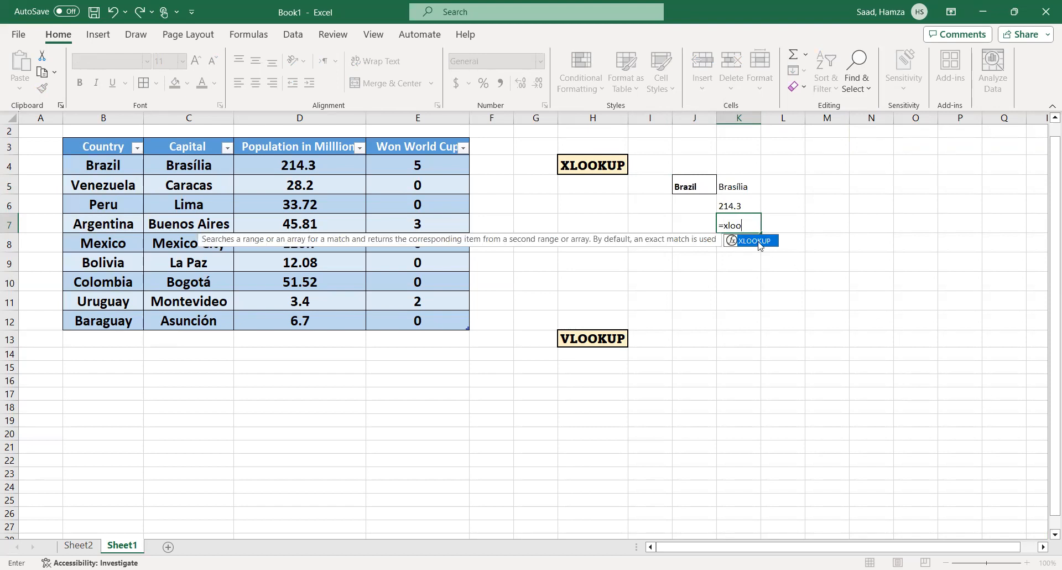
key(Tab)
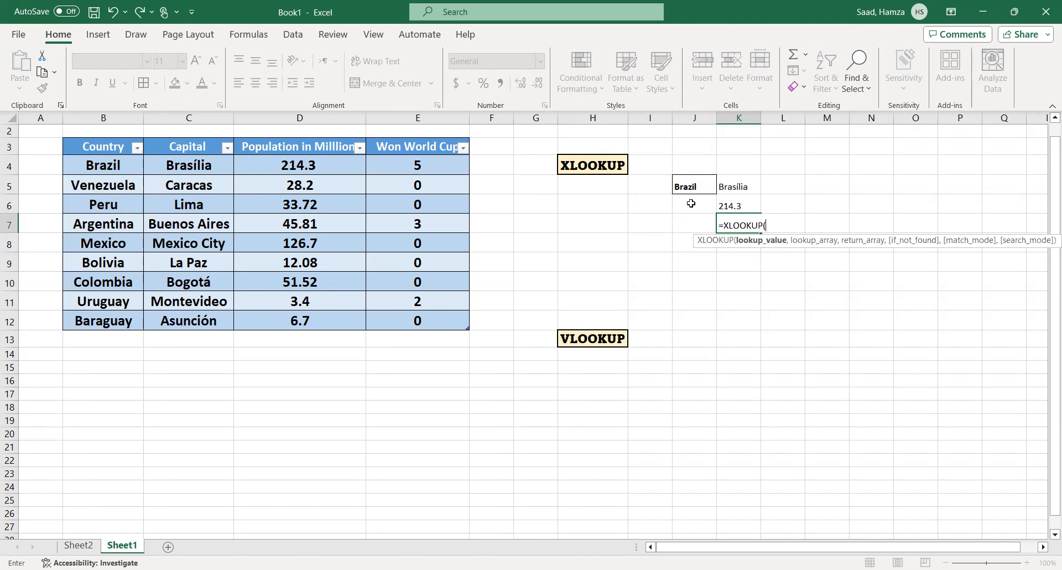
click(684, 187)
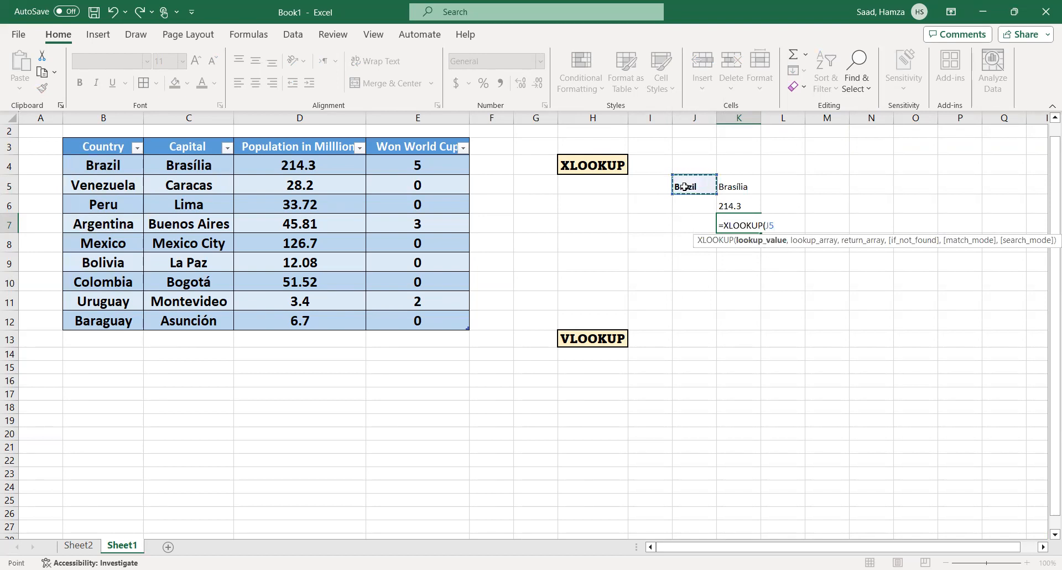
text(,)
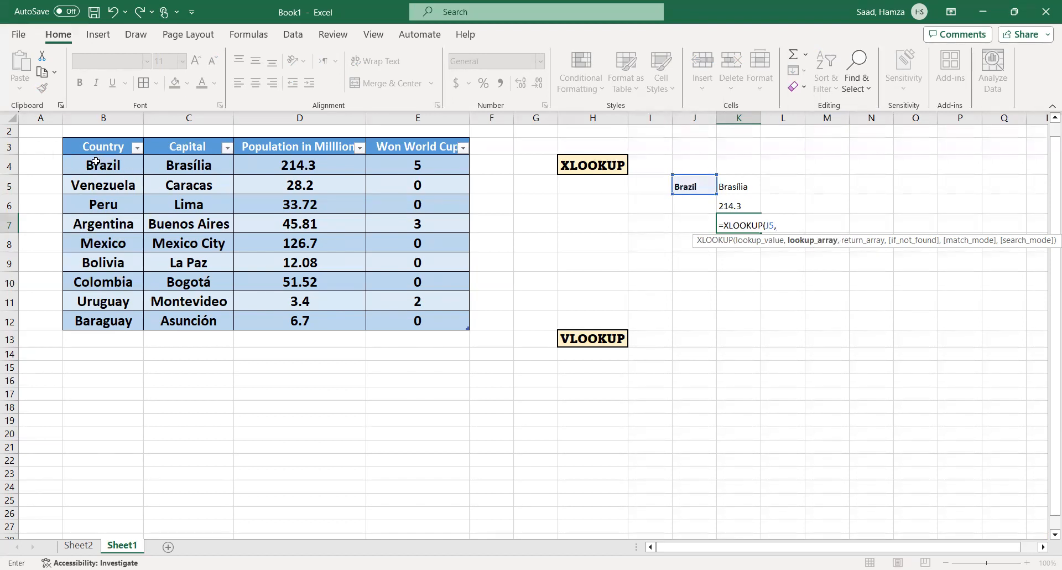
drag(93, 162, 93, 194)
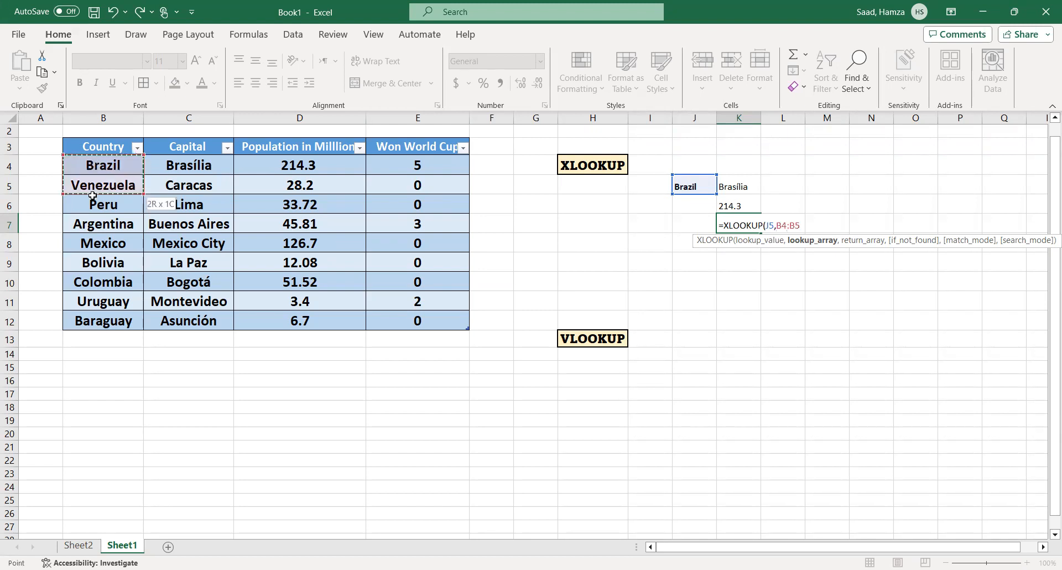
drag(95, 299, 97, 315)
text(,)
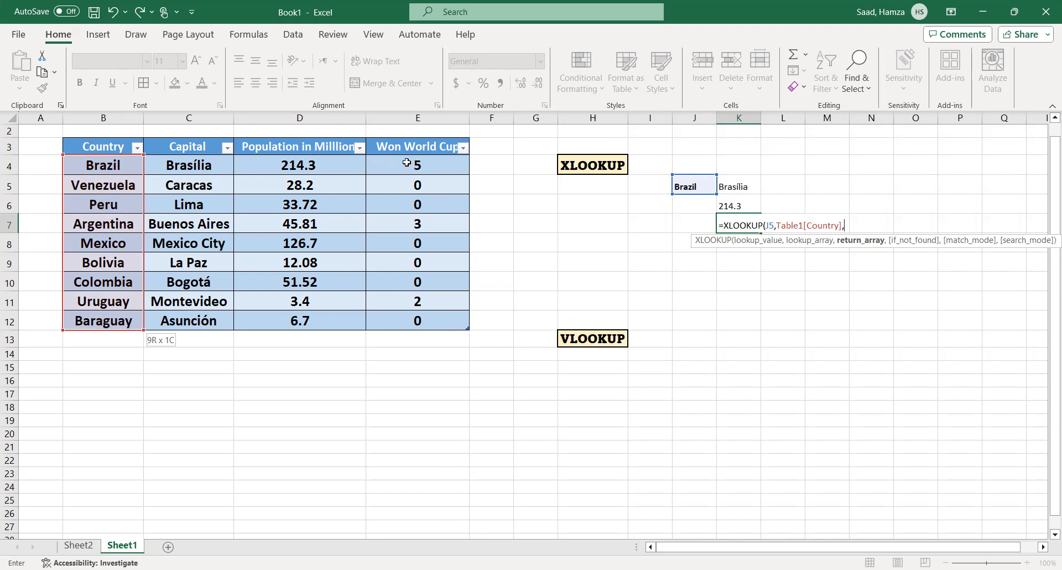
drag(407, 162, 415, 185)
drag(427, 316, 427, 316)
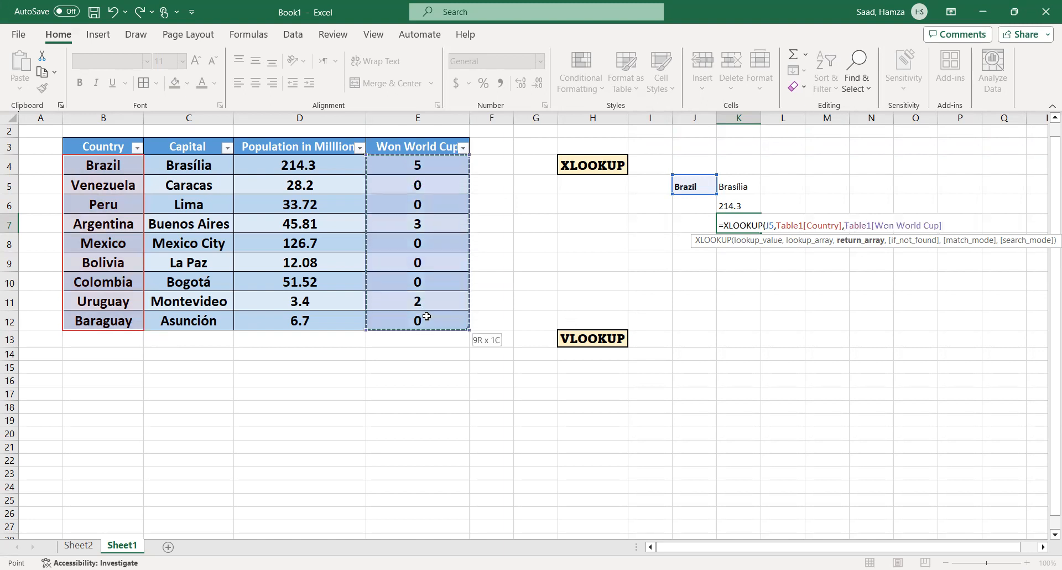
key(Return)
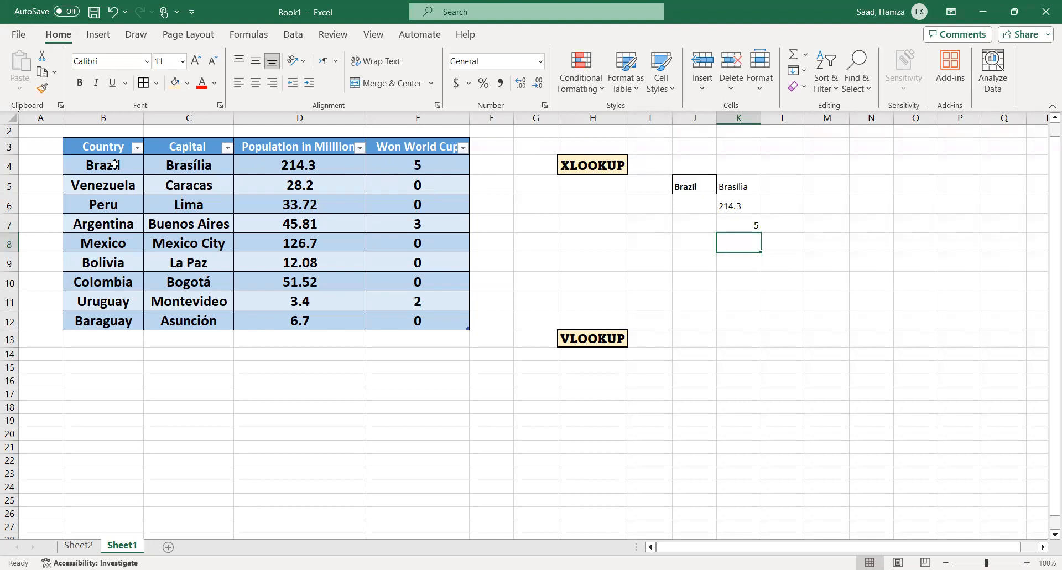
click(744, 225)
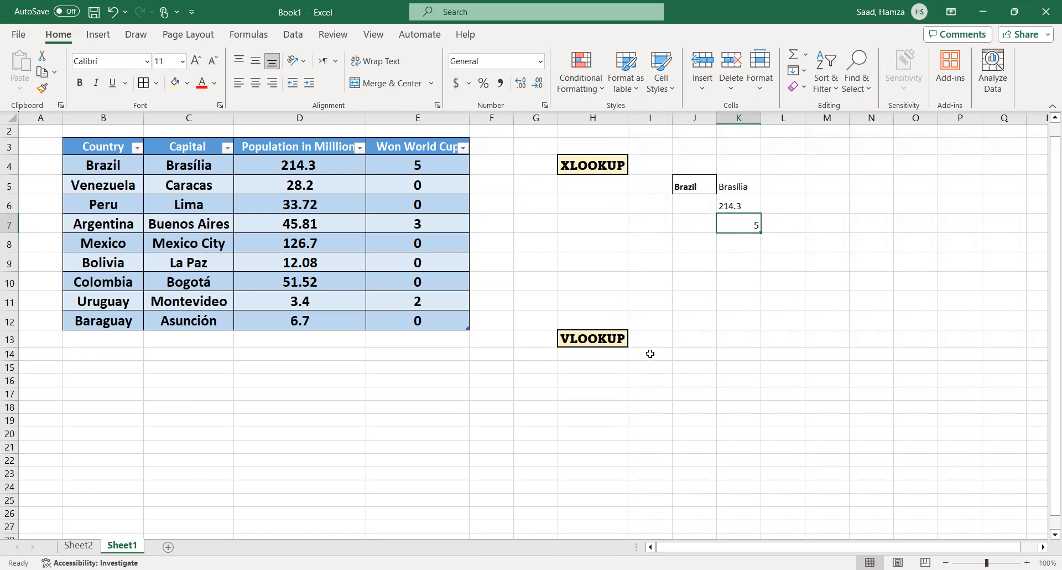
- Start a data validation rule for cell J14 that allows values from a List
click(680, 354)
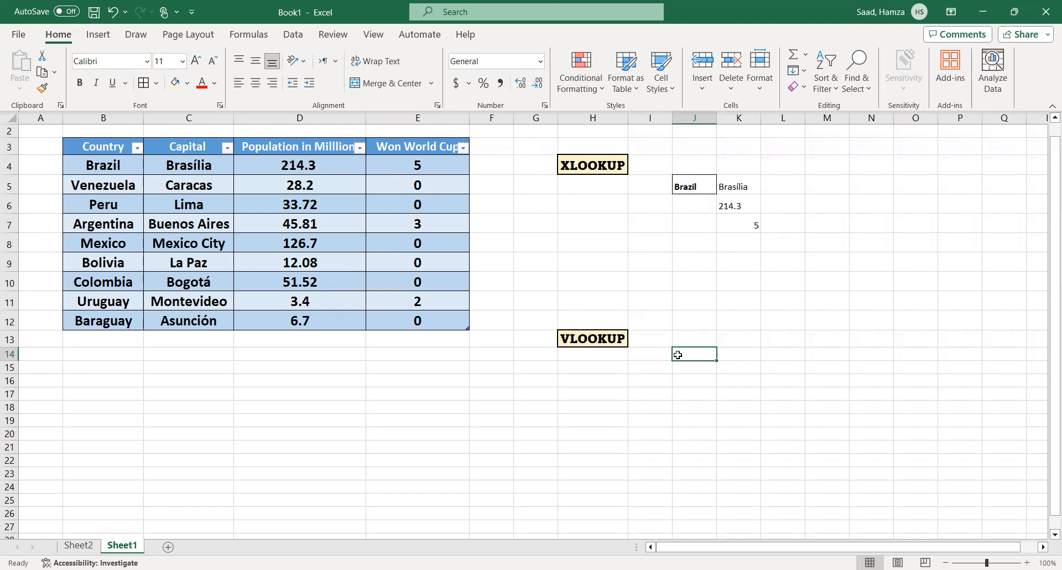
click(292, 35)
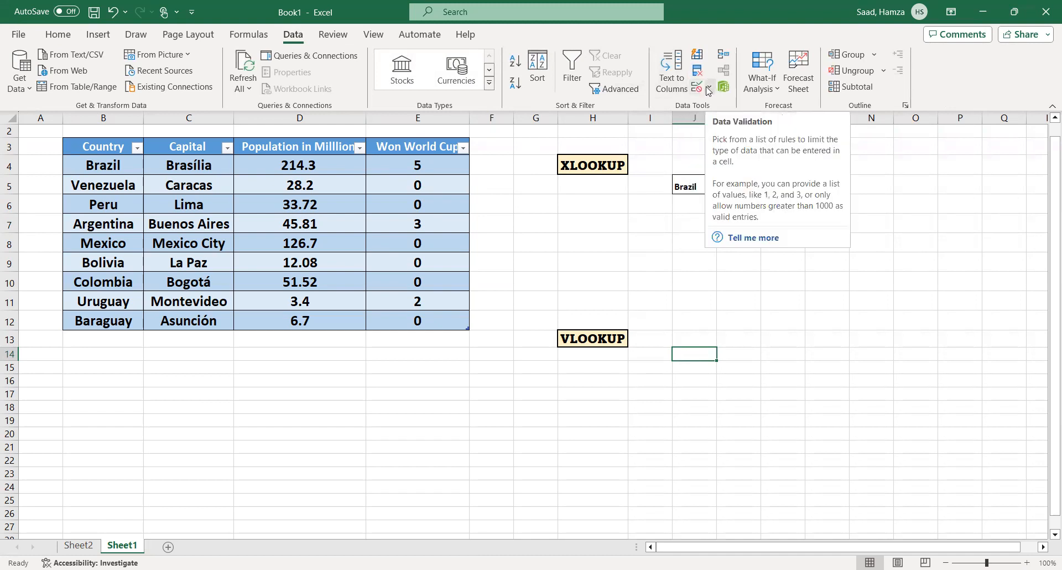
click(708, 88)
click(726, 105)
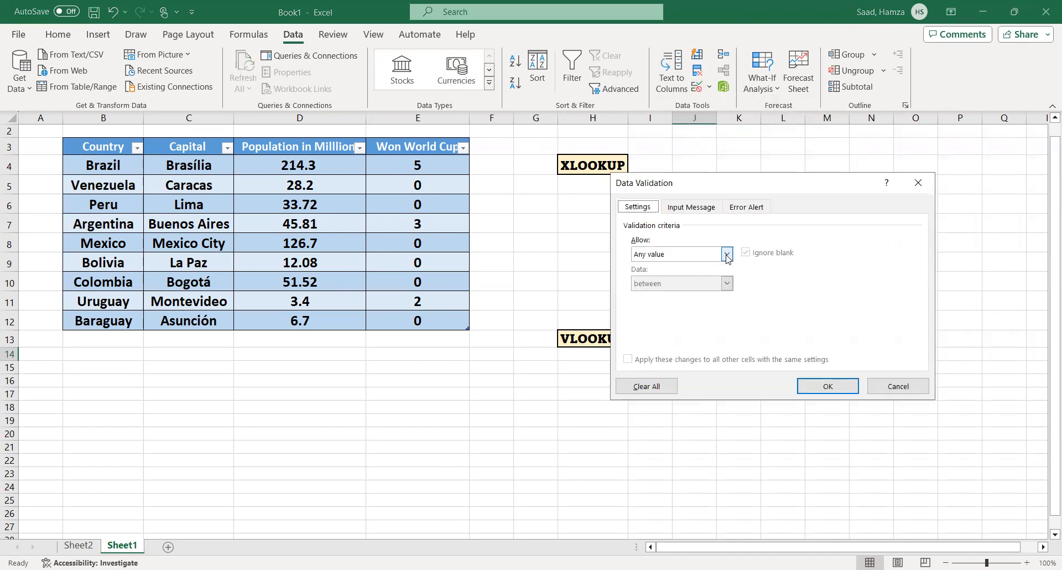
click(727, 254)
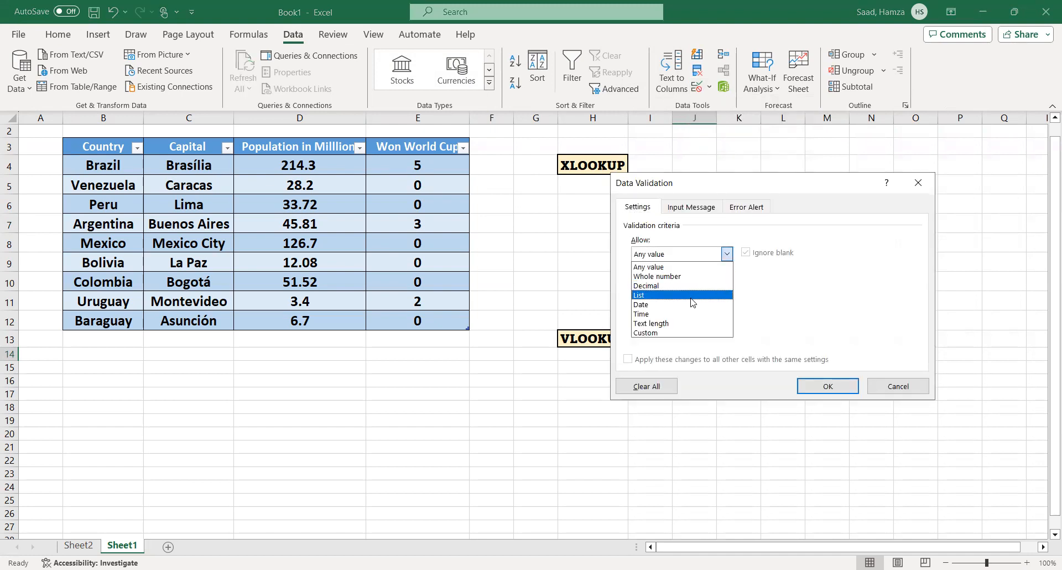
click(692, 303)
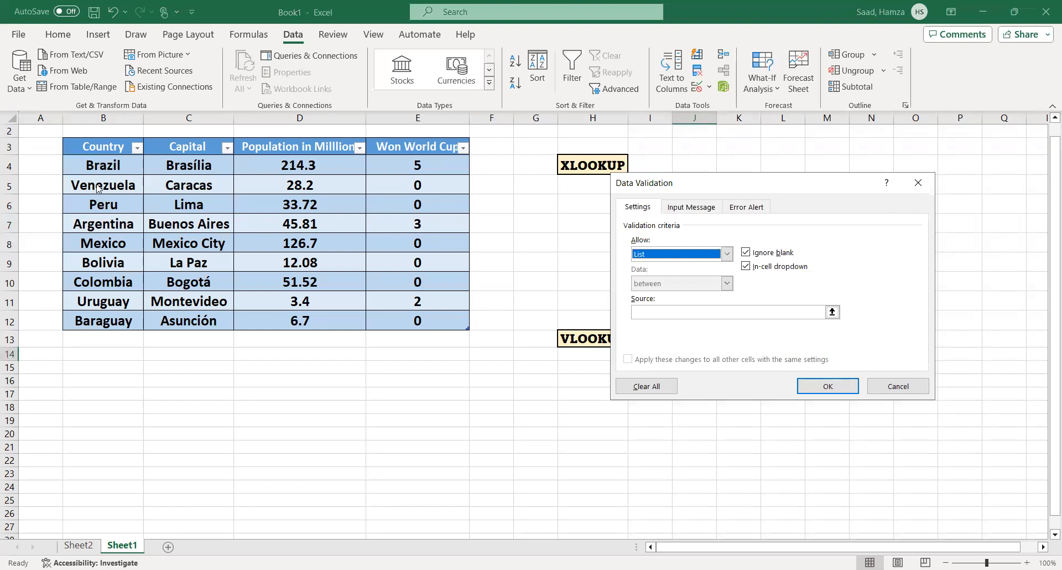
click(770, 310)
click(833, 313)
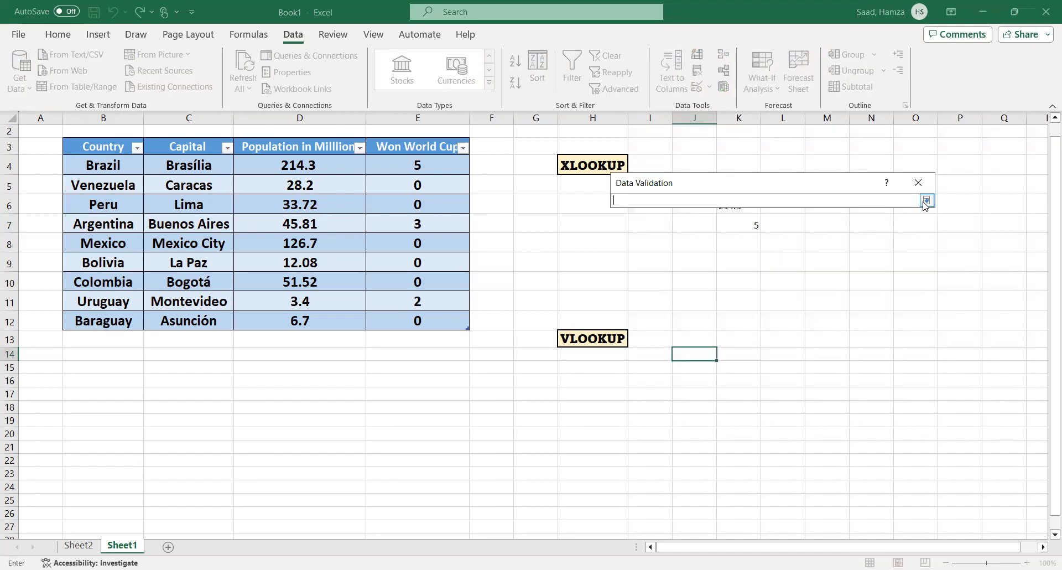
click(689, 353)
click(926, 201)
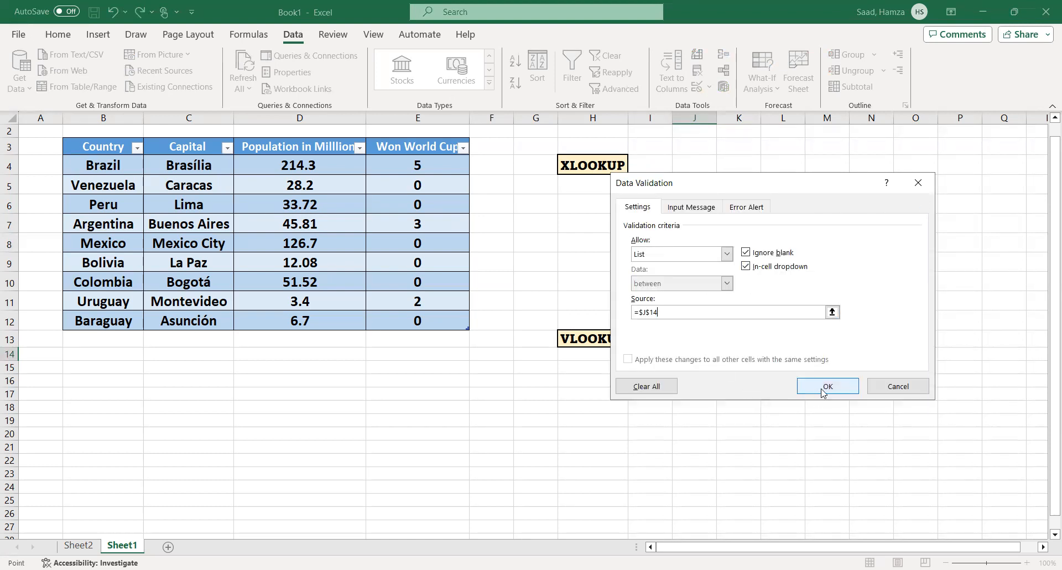
- Set the list source for J14 to the country names in =$B$4:$B$12 and apply the validation rule
click(832, 313)
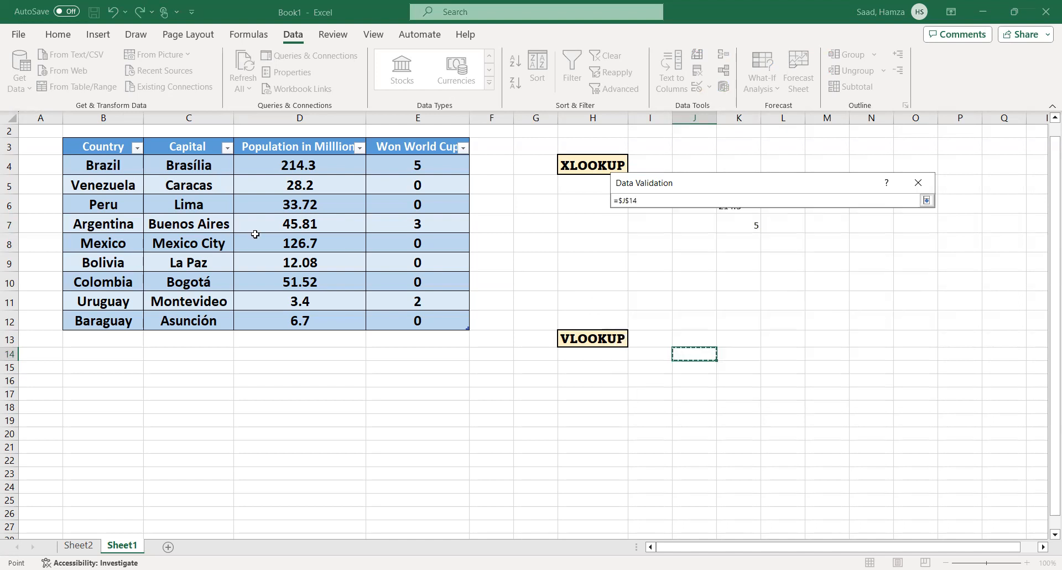
click(95, 164)
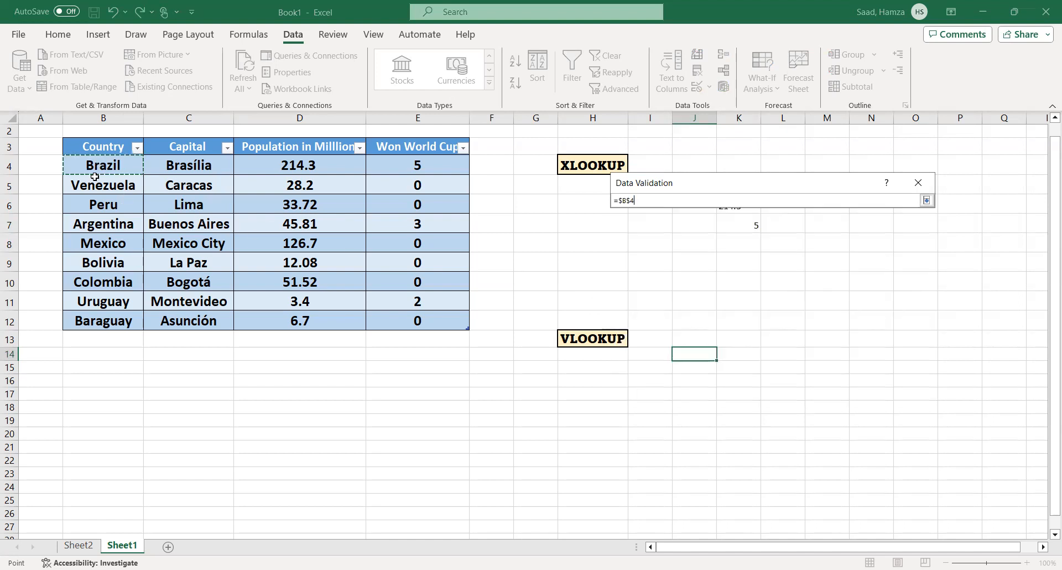
shift+click(93, 322)
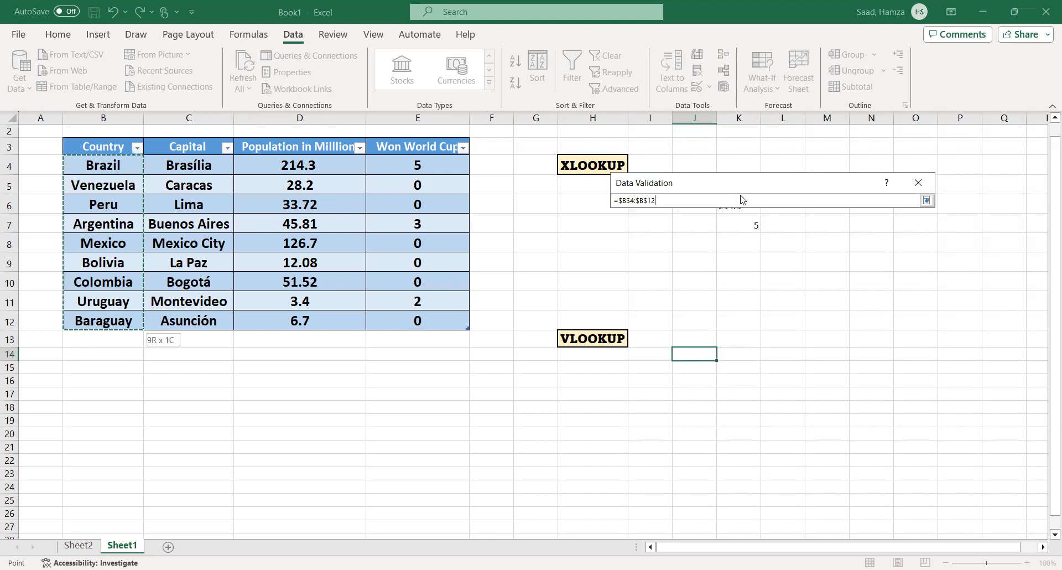
click(926, 200)
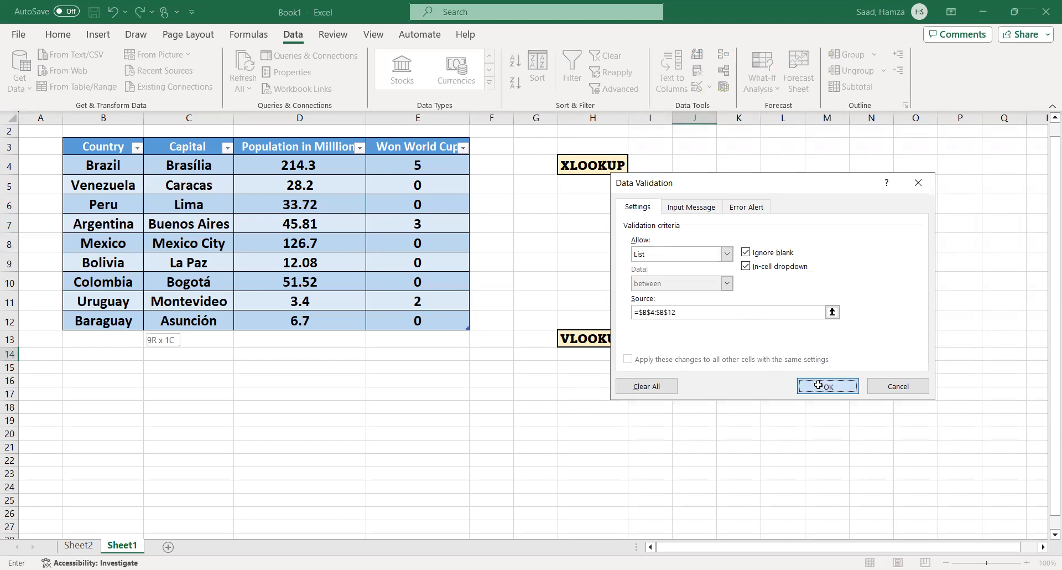
click(818, 385)
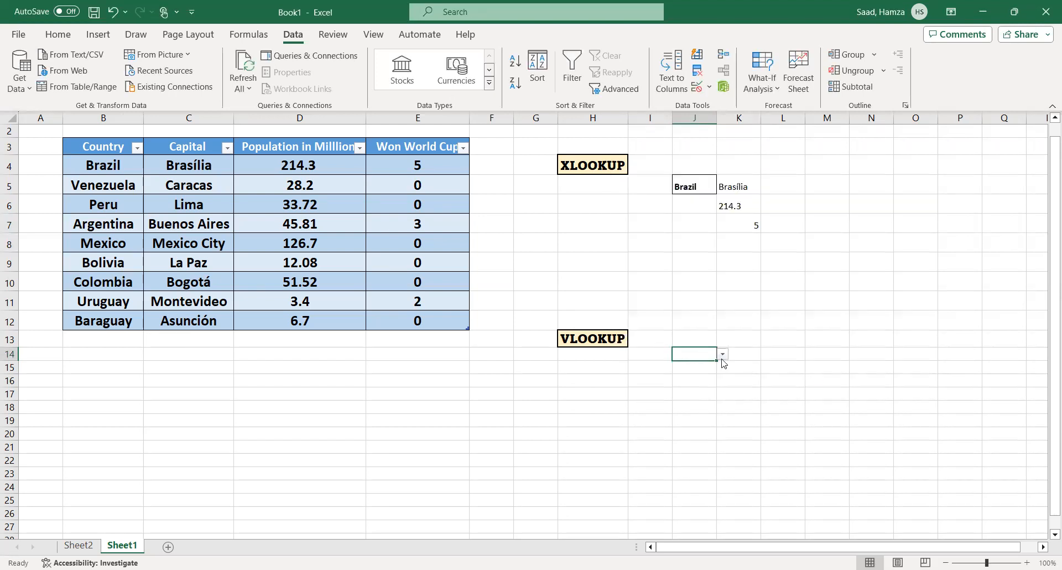
- Check the country choices in J14's dropdown without picking one
click(722, 355)
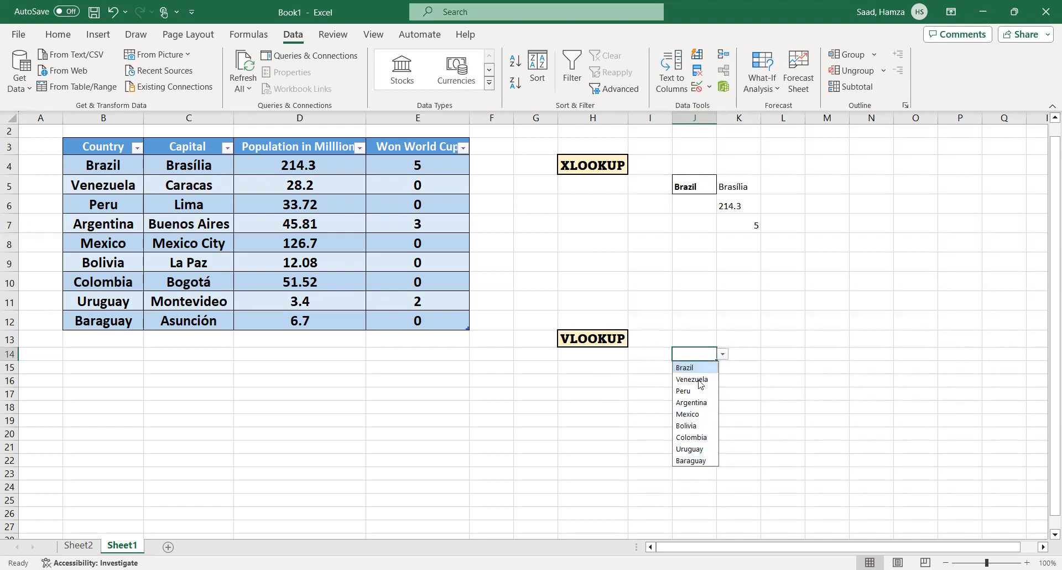
click(766, 372)
click(699, 351)
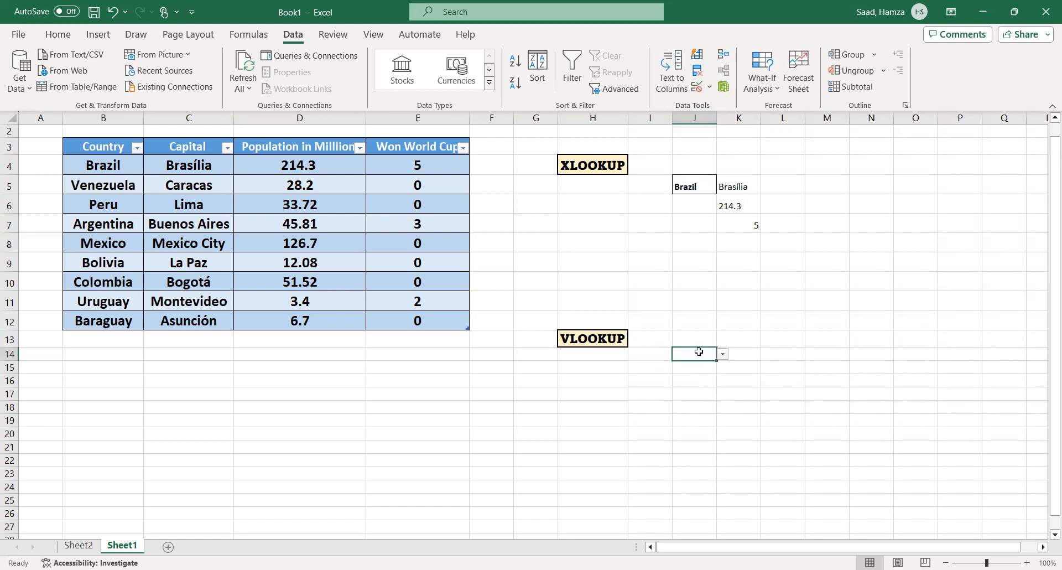
click(691, 182)
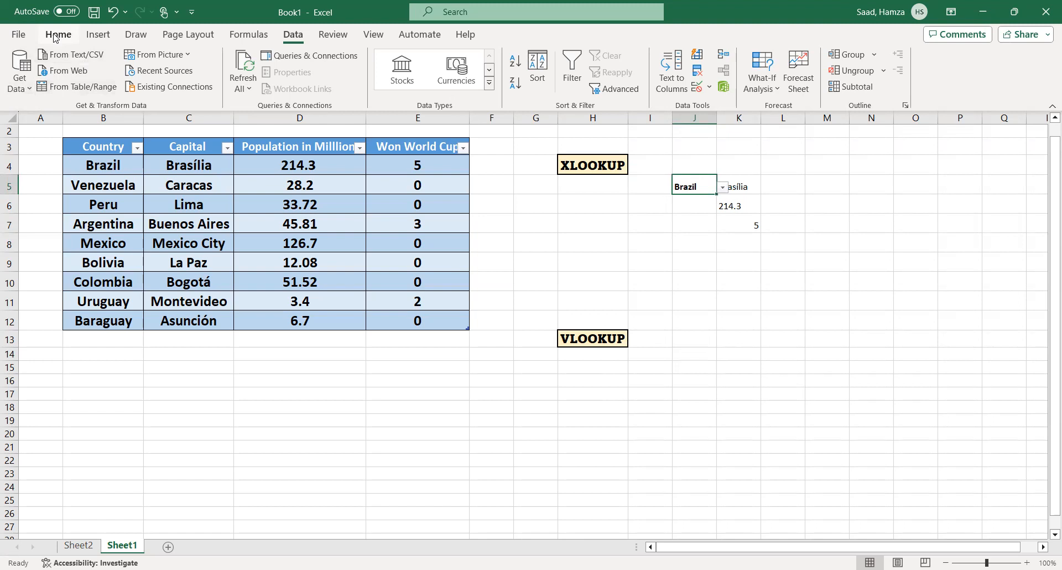
click(55, 36)
click(43, 89)
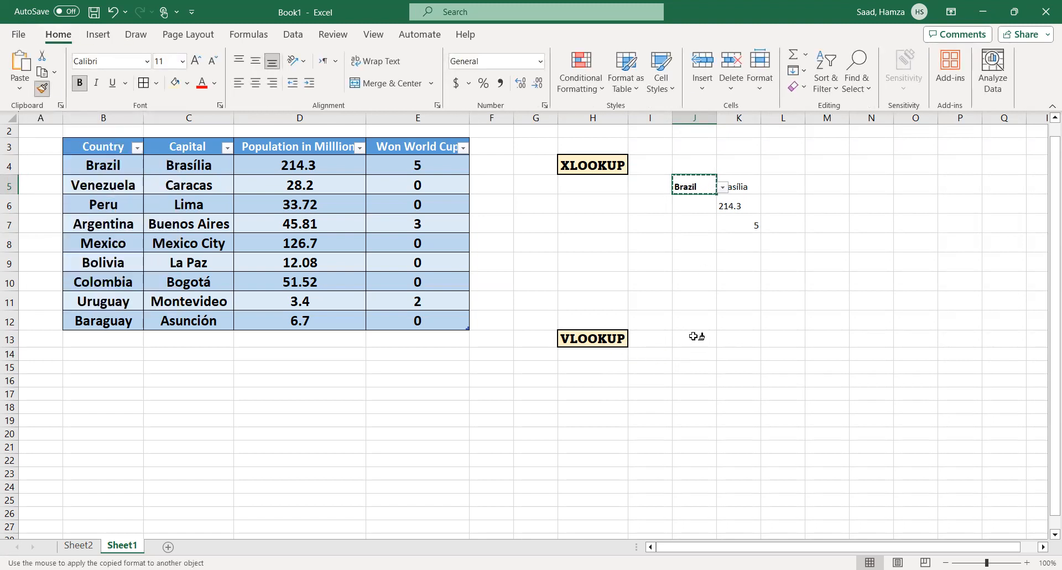
click(691, 368)
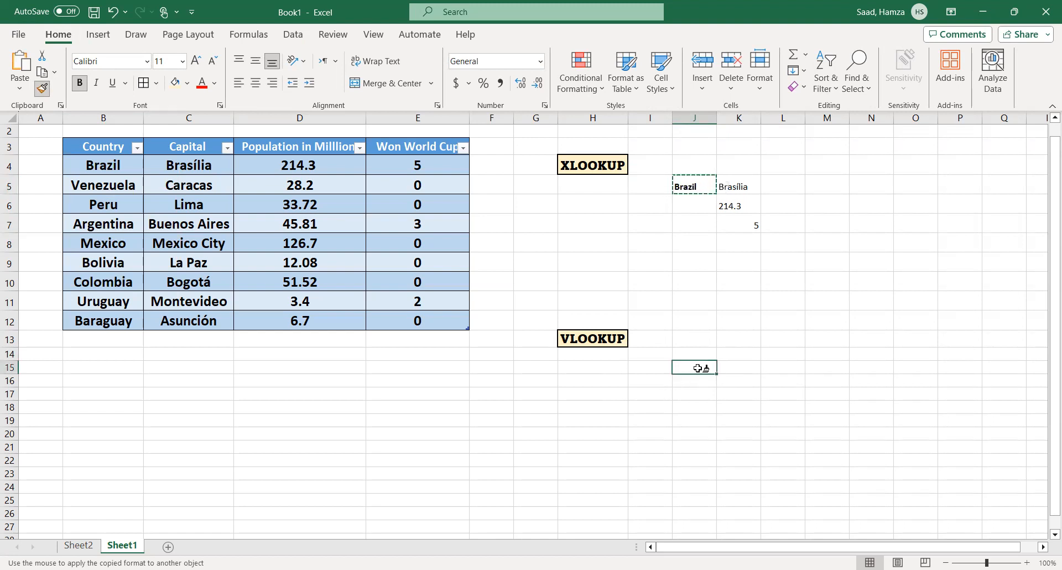
click(727, 379)
click(704, 366)
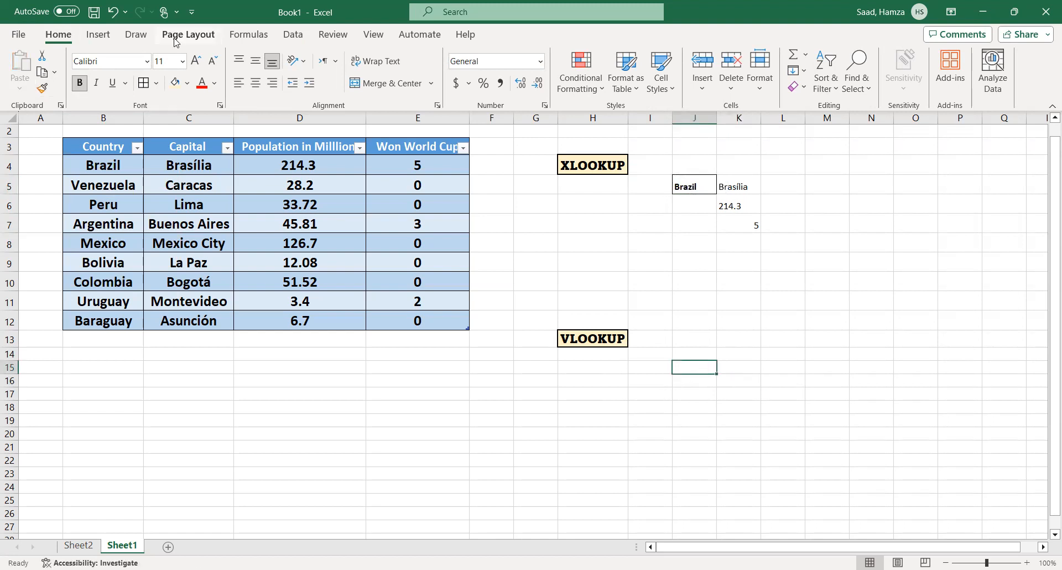
click(114, 12)
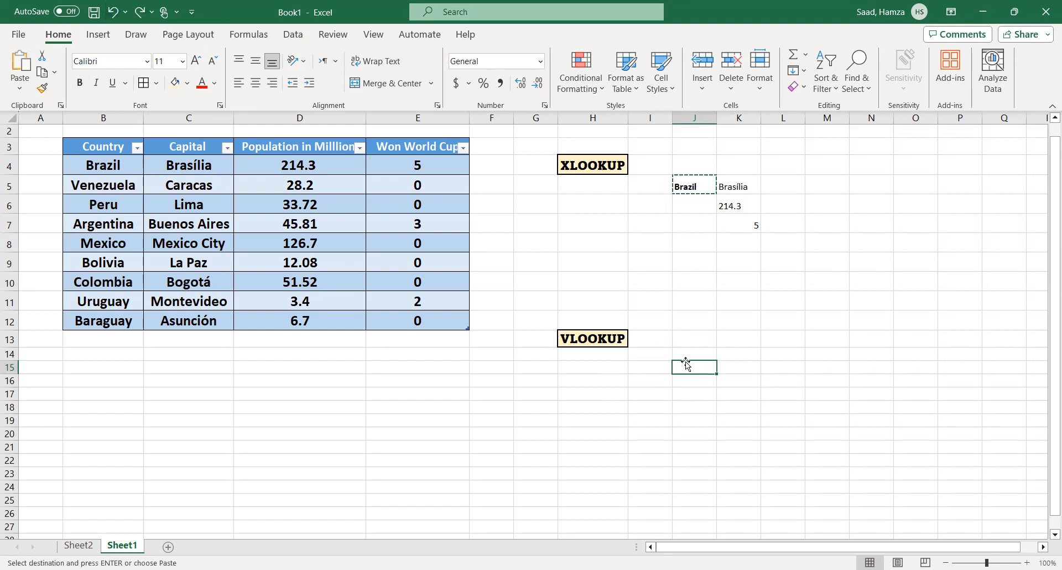
click(711, 326)
drag(712, 336, 706, 357)
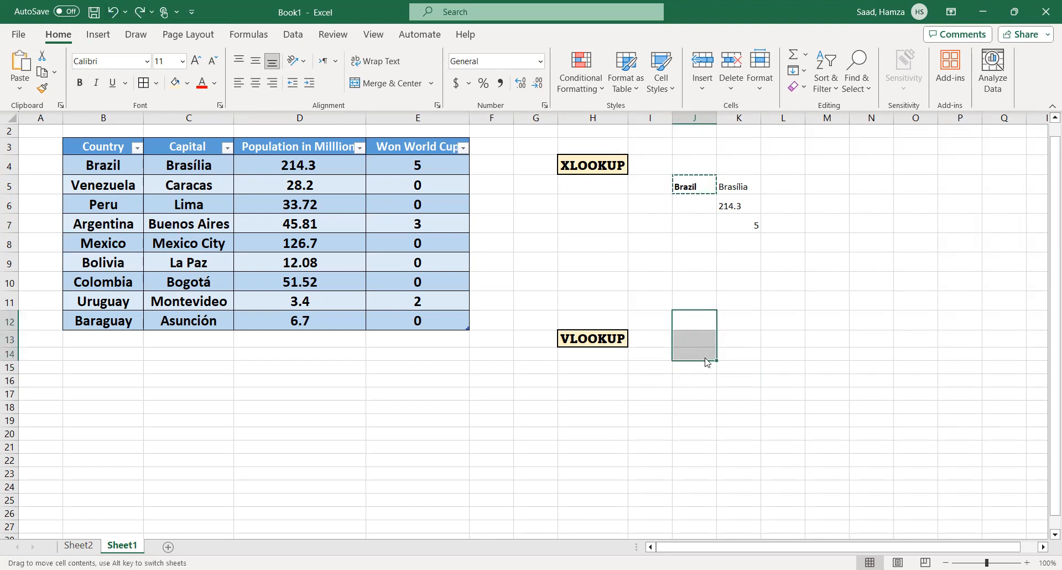
click(693, 383)
click(700, 366)
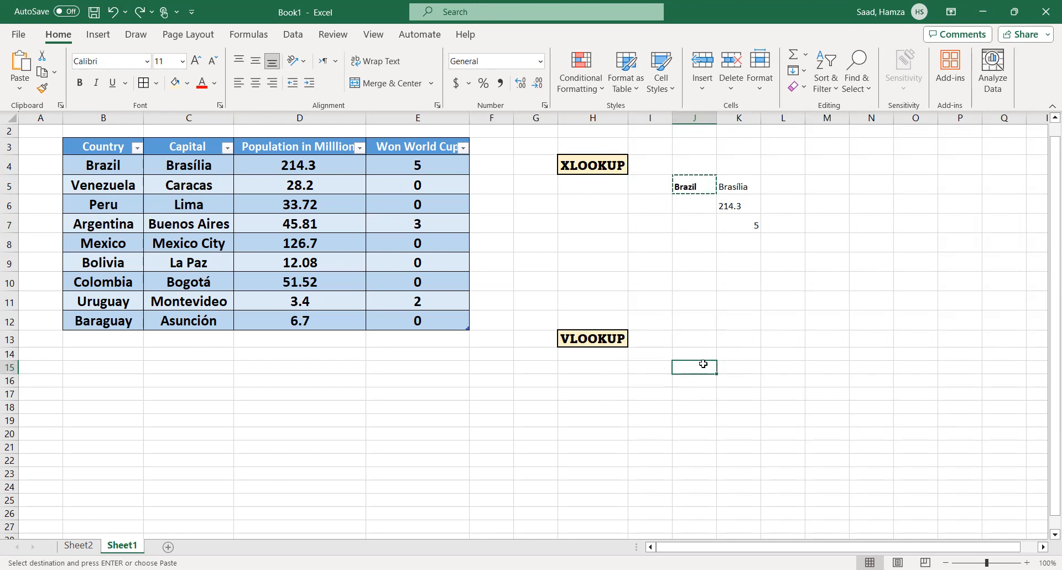
click(701, 356)
key(Escape)
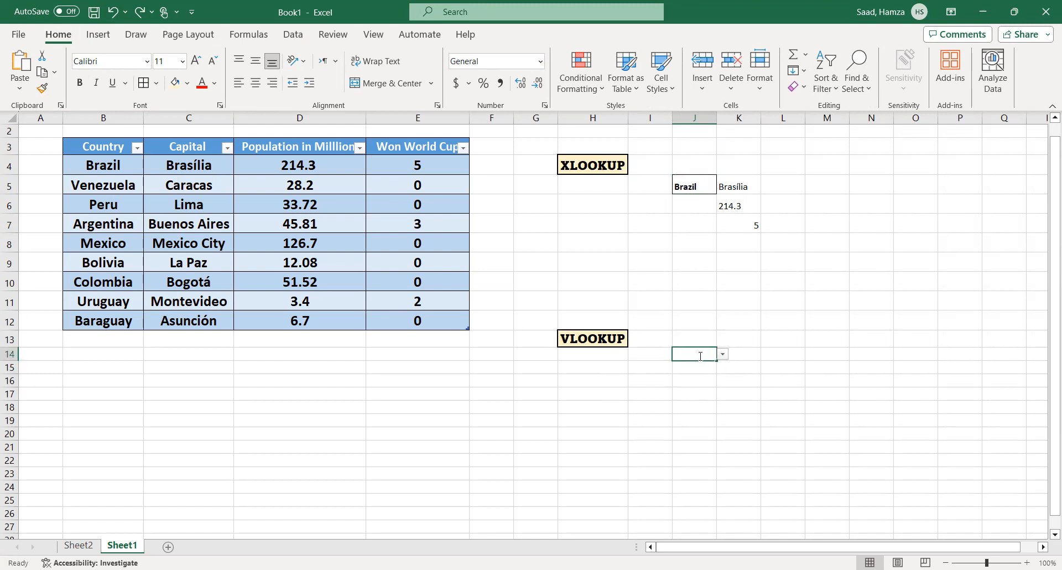
double_click(700, 356)
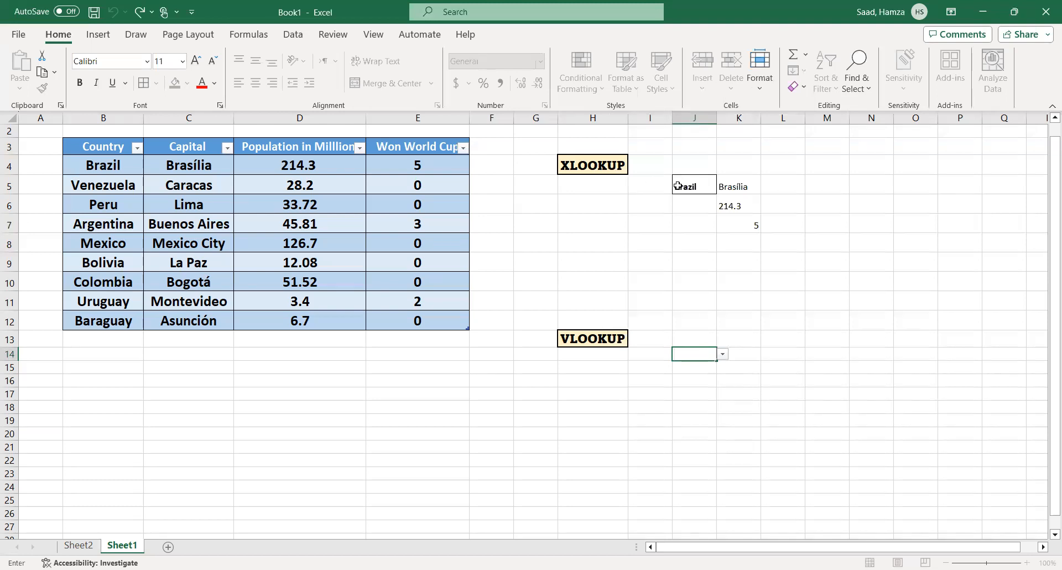
- Copy J5's formatting to J14 with Format Painter and check J14's dropdown list without picking a country
click(699, 189)
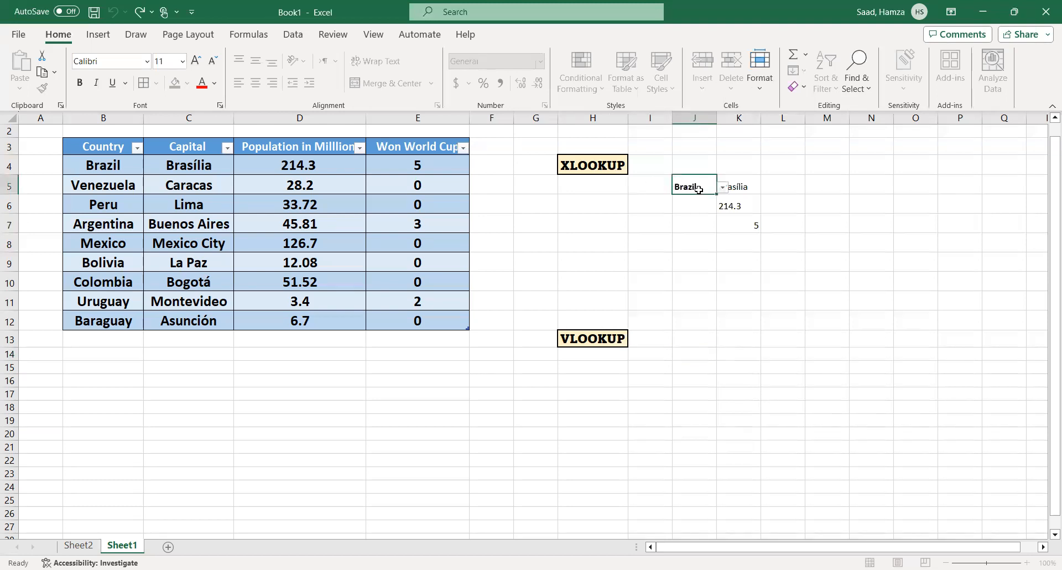
click(41, 89)
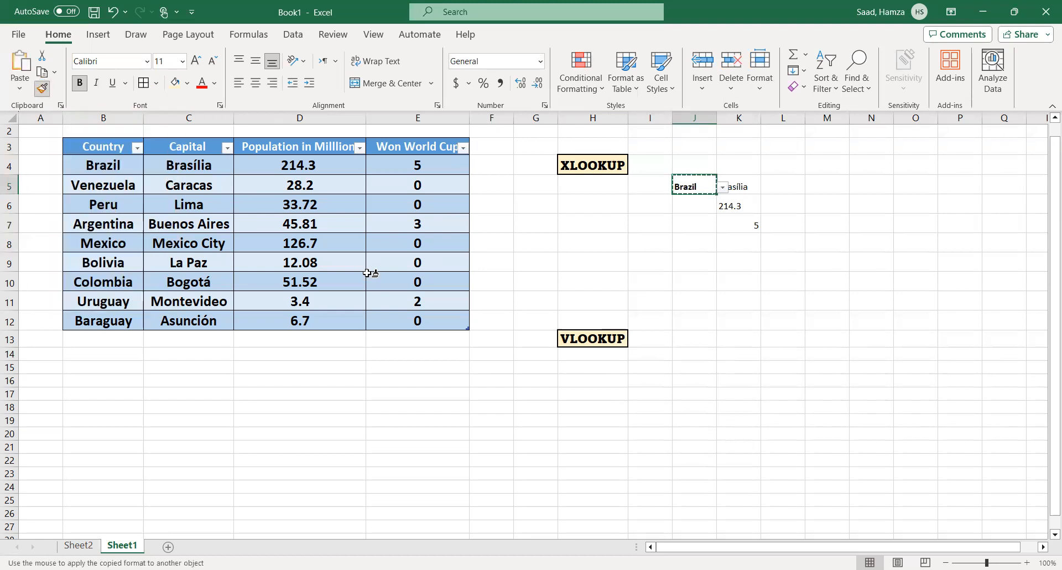
click(685, 355)
click(691, 382)
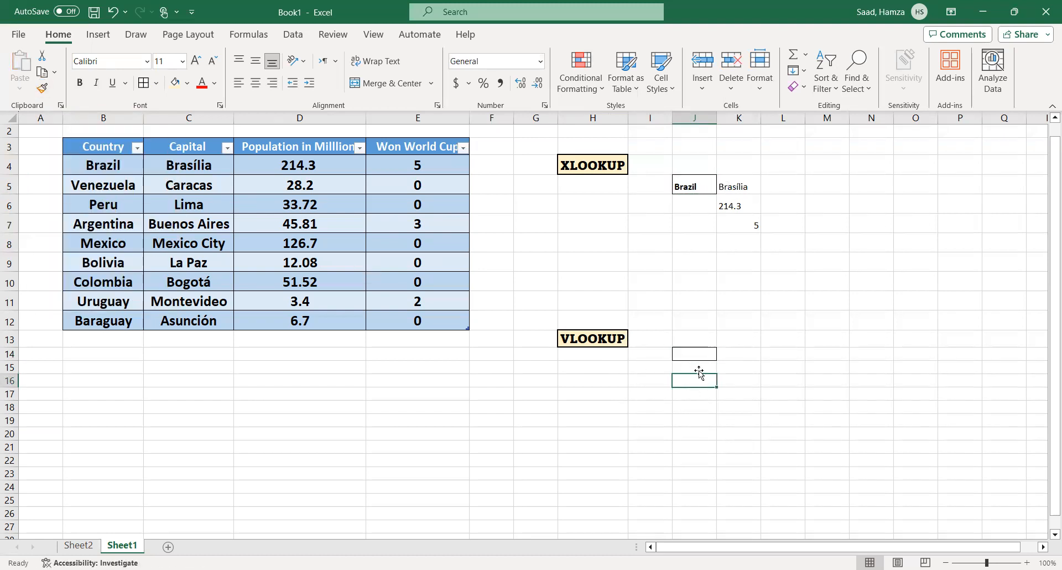
click(689, 354)
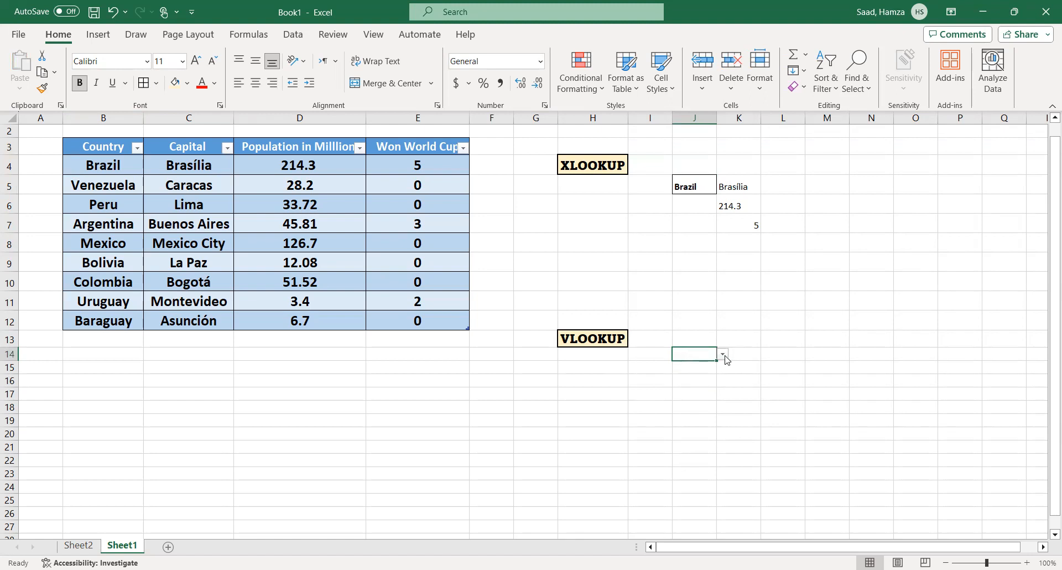
click(724, 356)
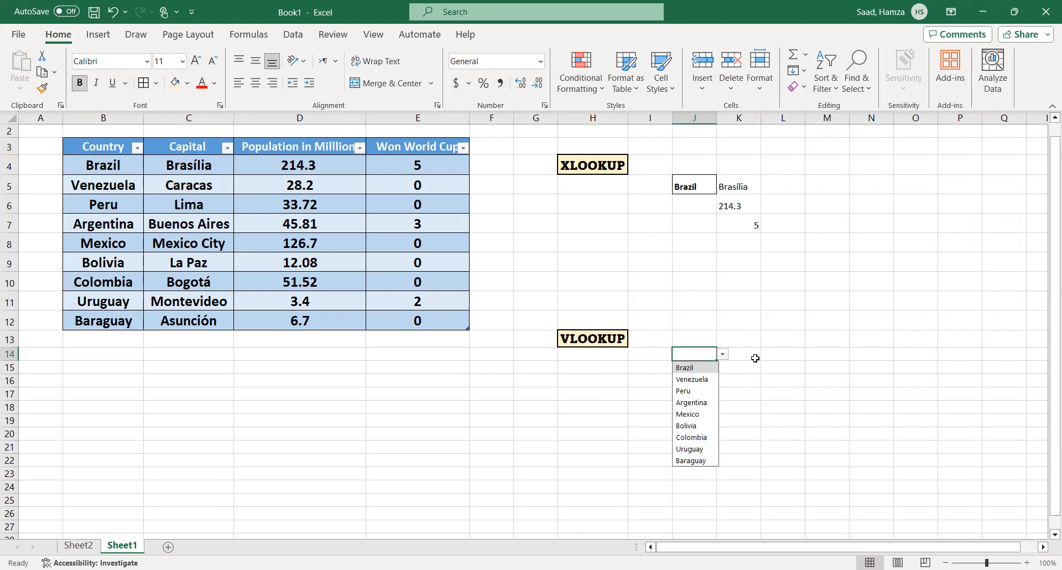
click(755, 359)
- Start a VLOOKUP formula in K15 with J14 as the lookup value and columns B:E as the table array
click(738, 369)
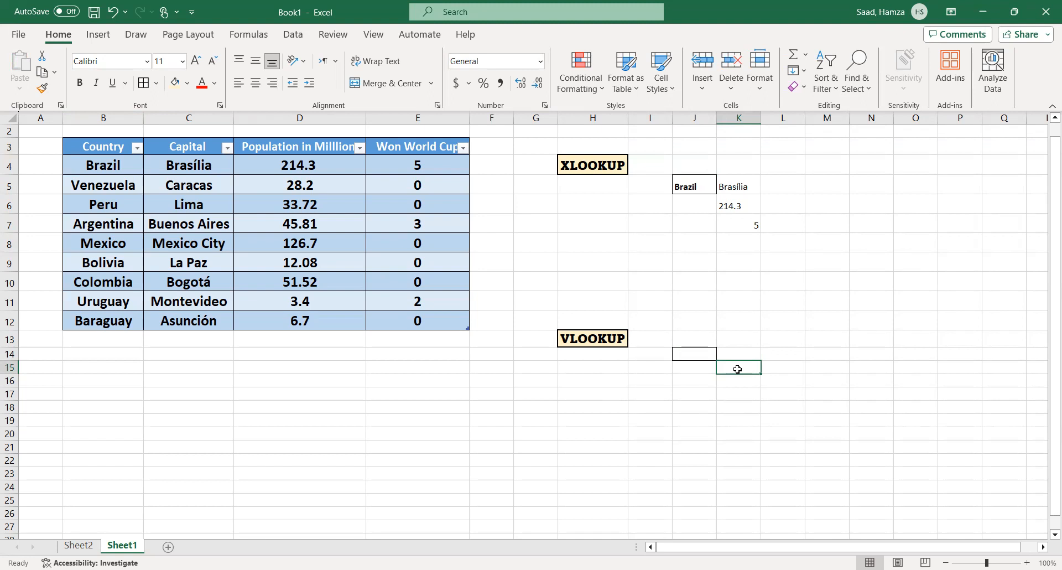
text(=)
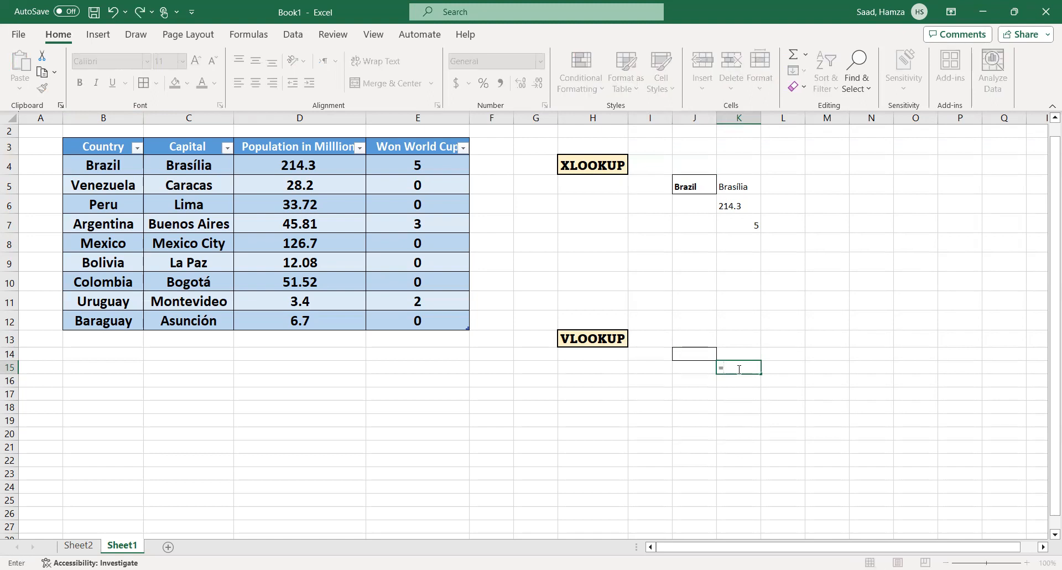
text(vloo)
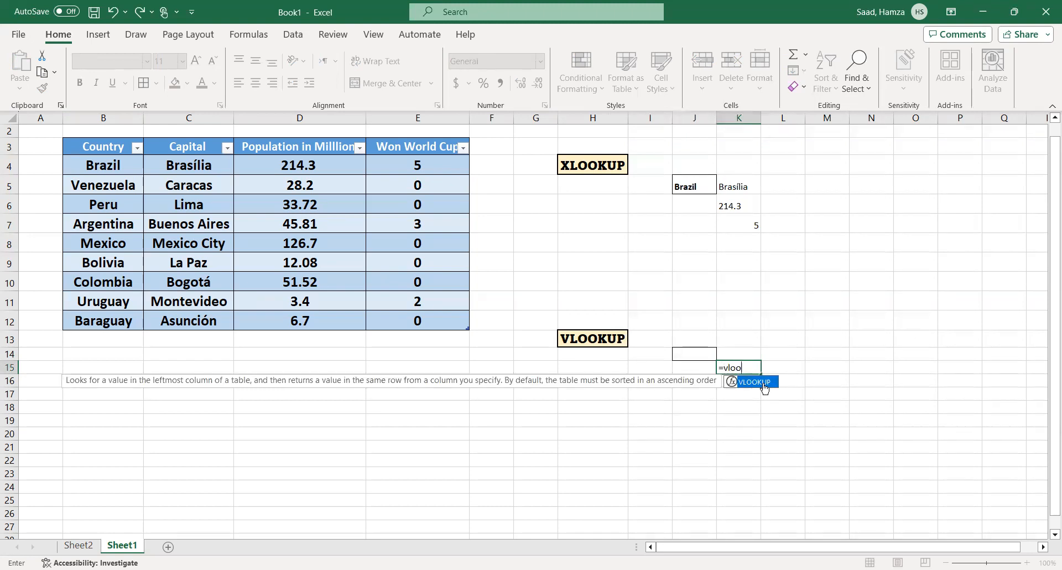
double_click(764, 387)
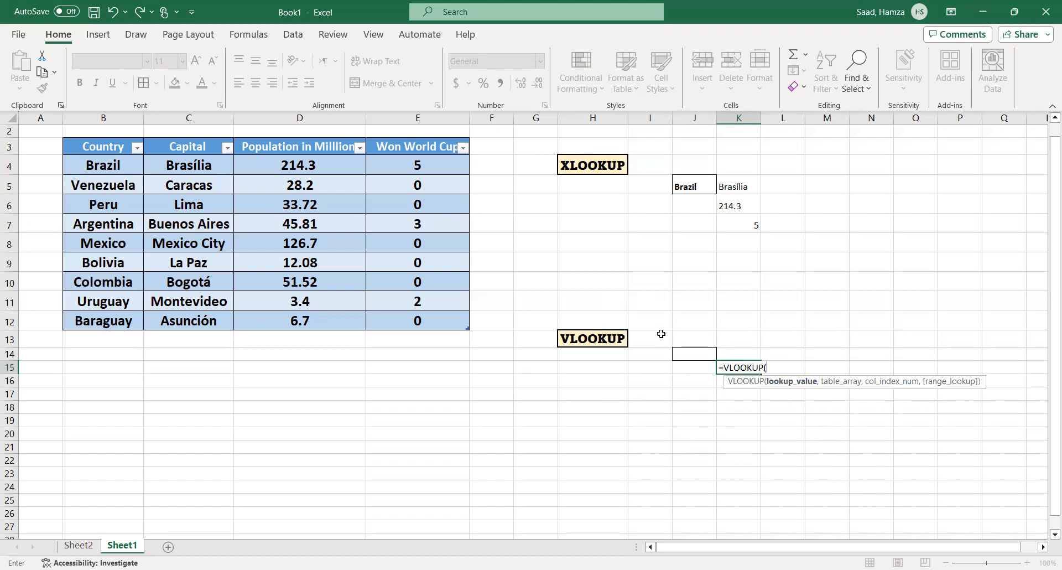
click(694, 355)
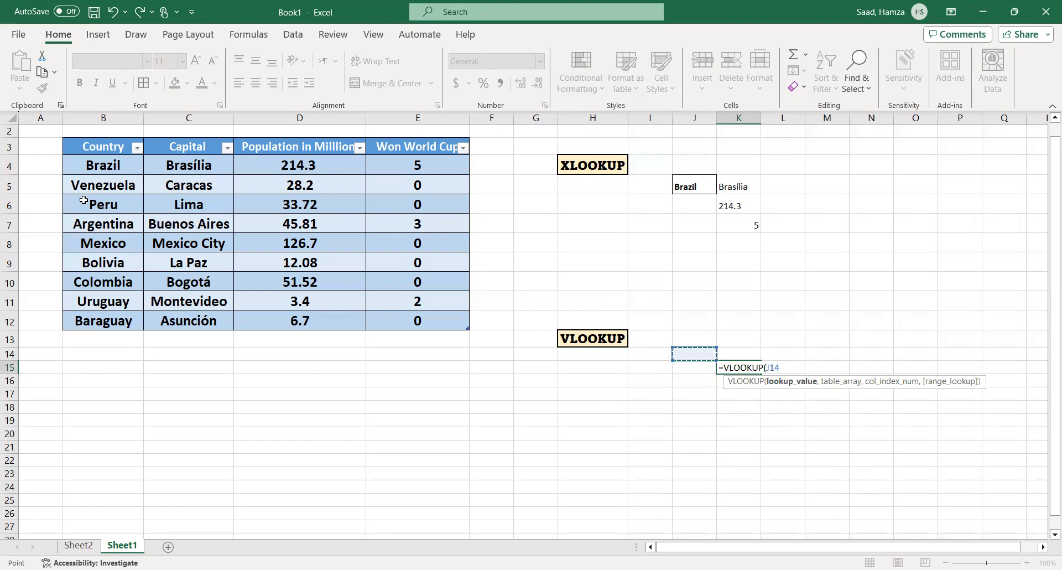
text(,)
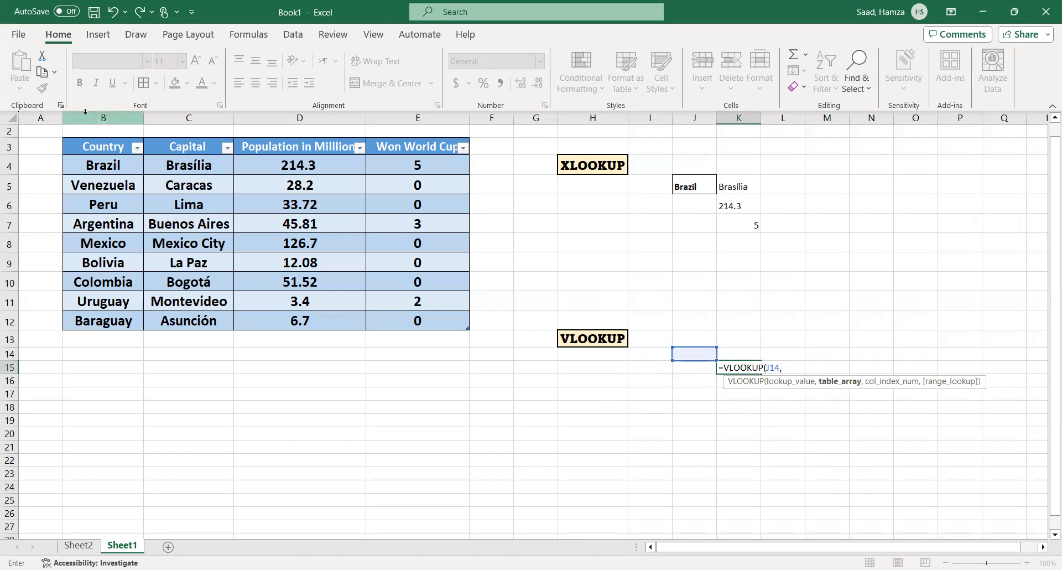
drag(85, 111, 236, 131)
drag(422, 160, 421, 159)
- Complete K15's VLOOKUP with column index 2 and FALSE for an exact match, and enter the formula
text(,2)
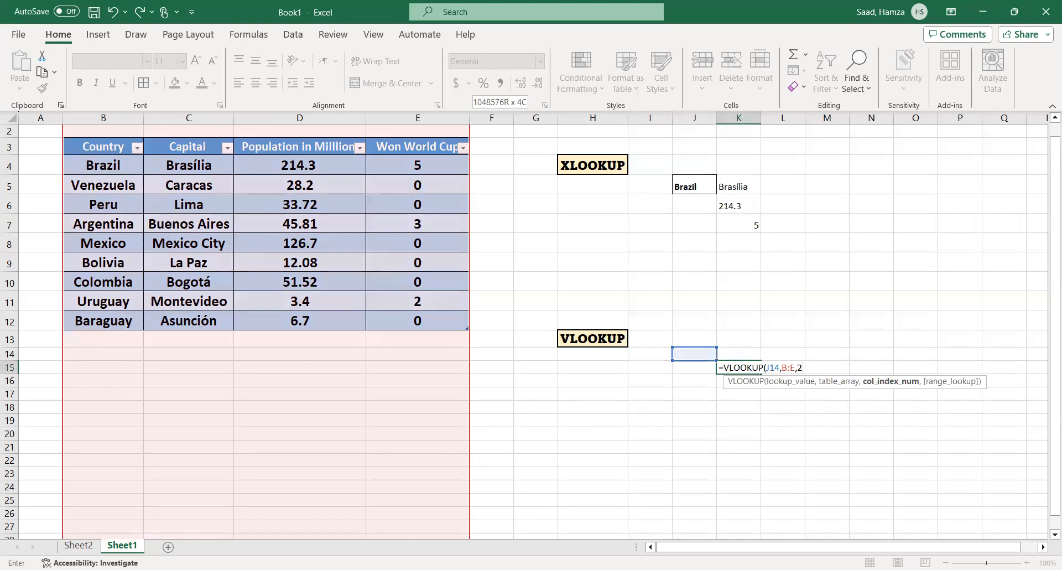
text(,)
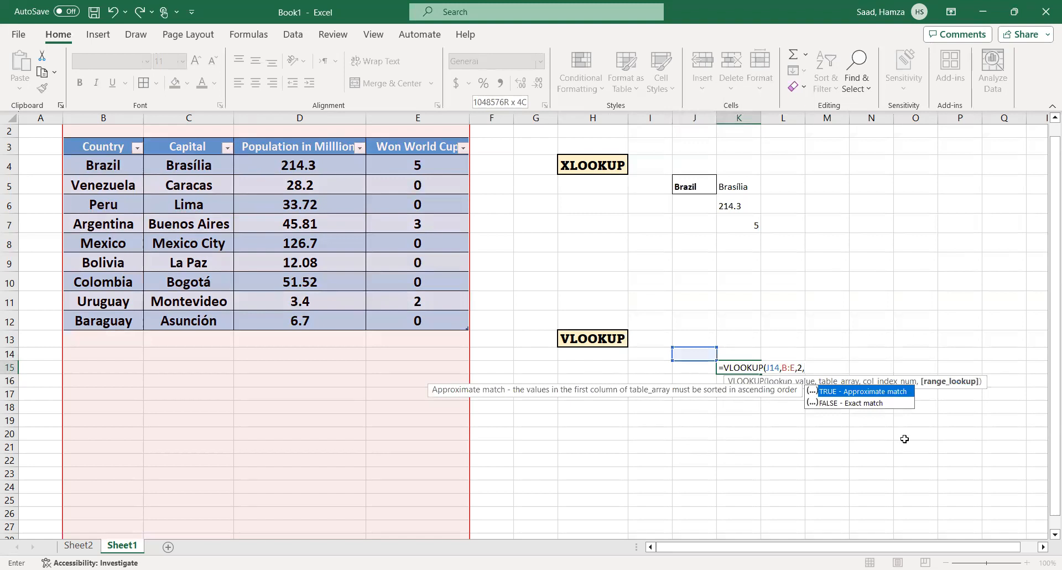
click(857, 405)
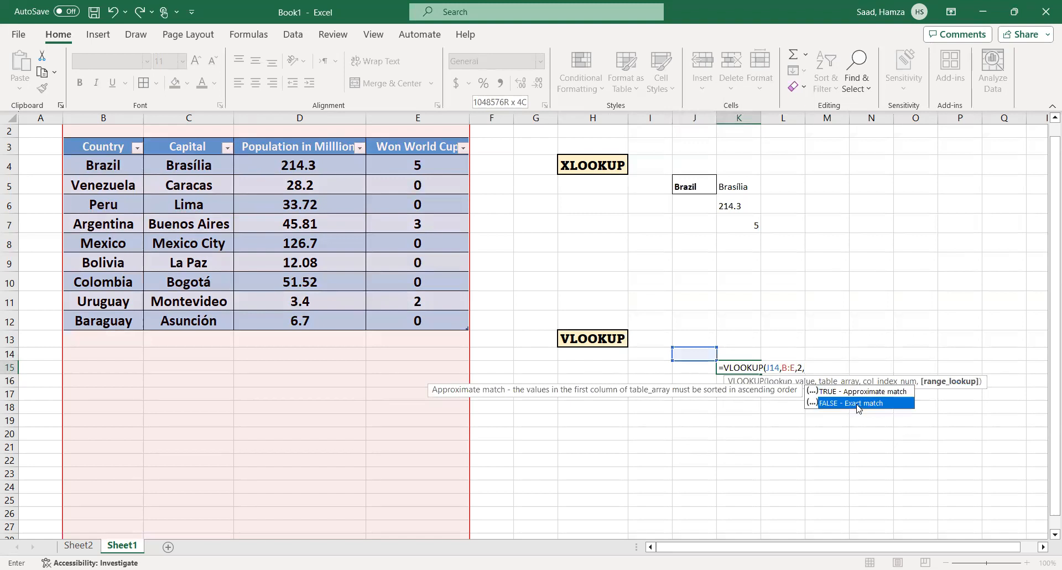
double_click(857, 404)
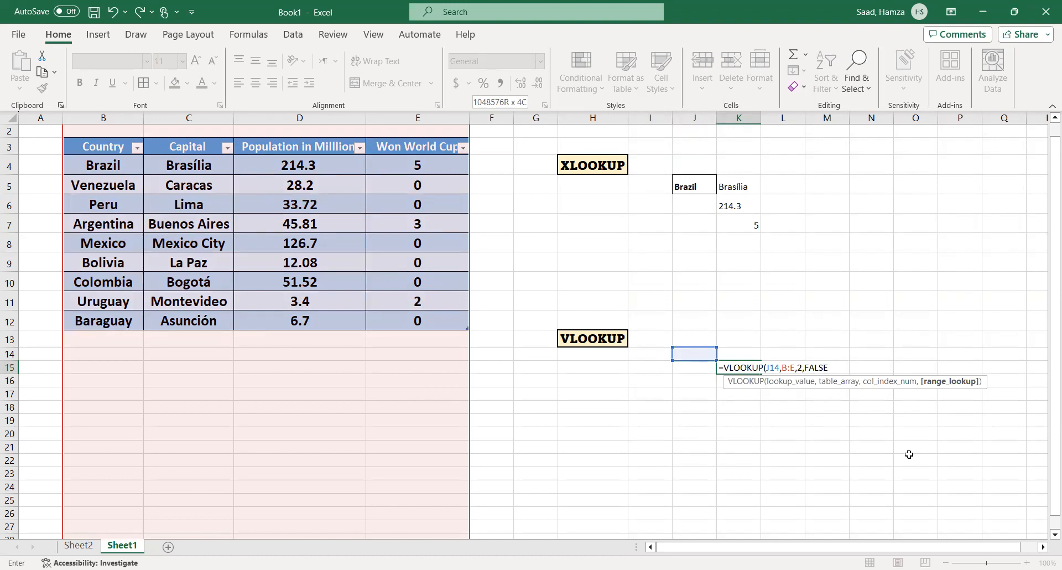
key(Return)
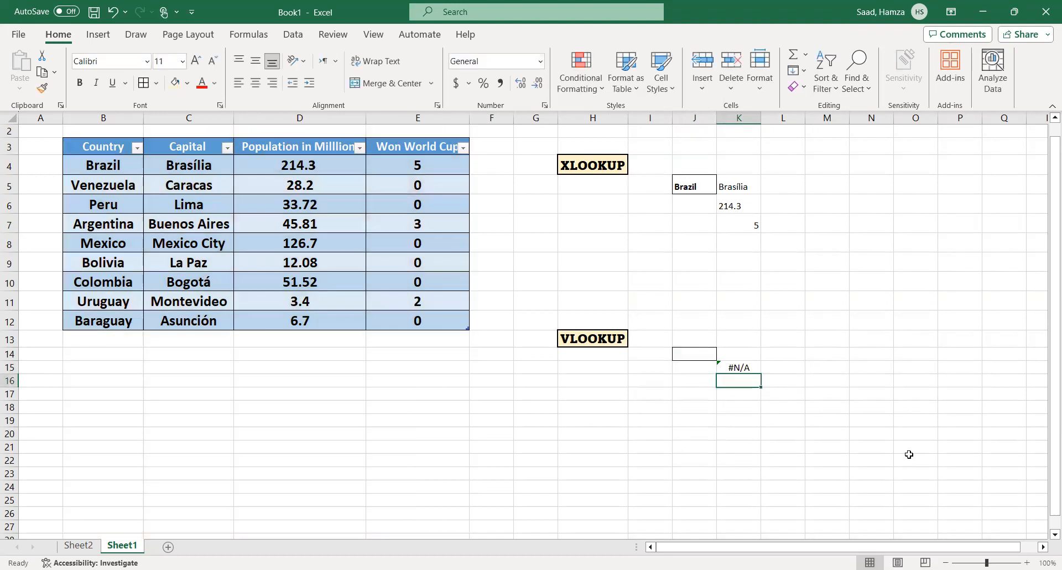
- Choose Brazil from J14's dropdown as the country for the VLOOKUP
click(742, 367)
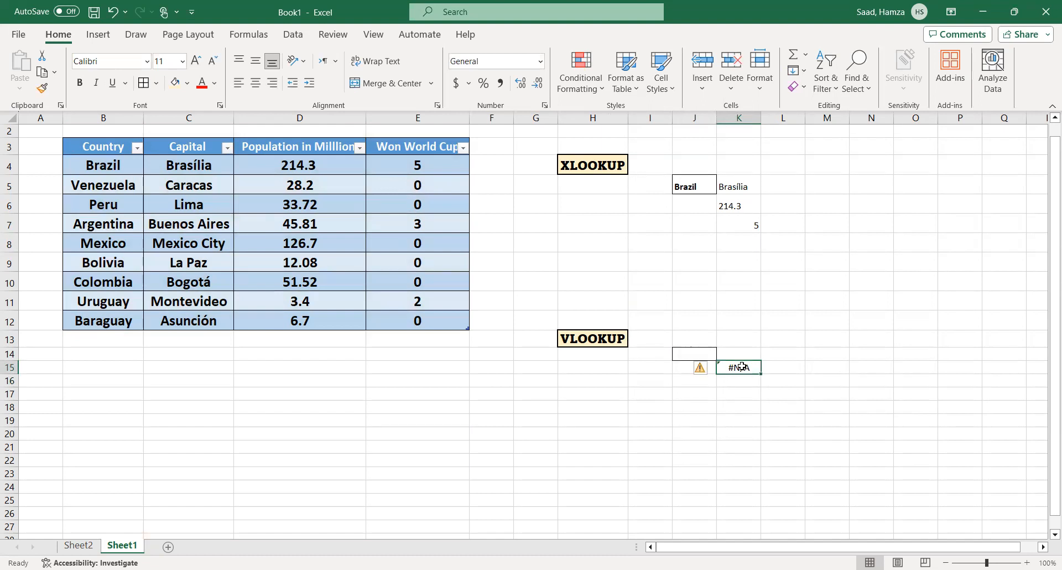
click(702, 353)
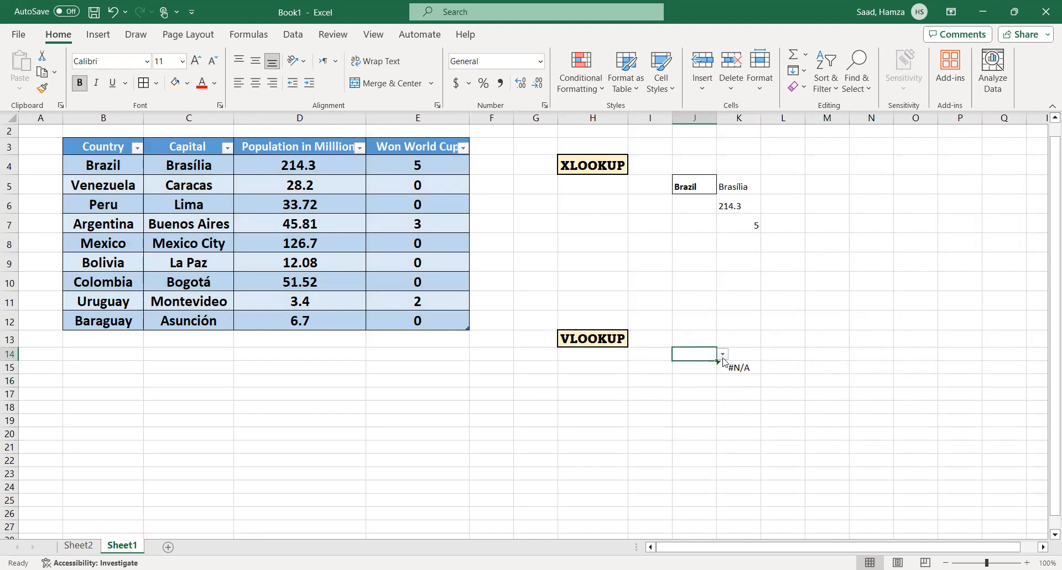
click(722, 355)
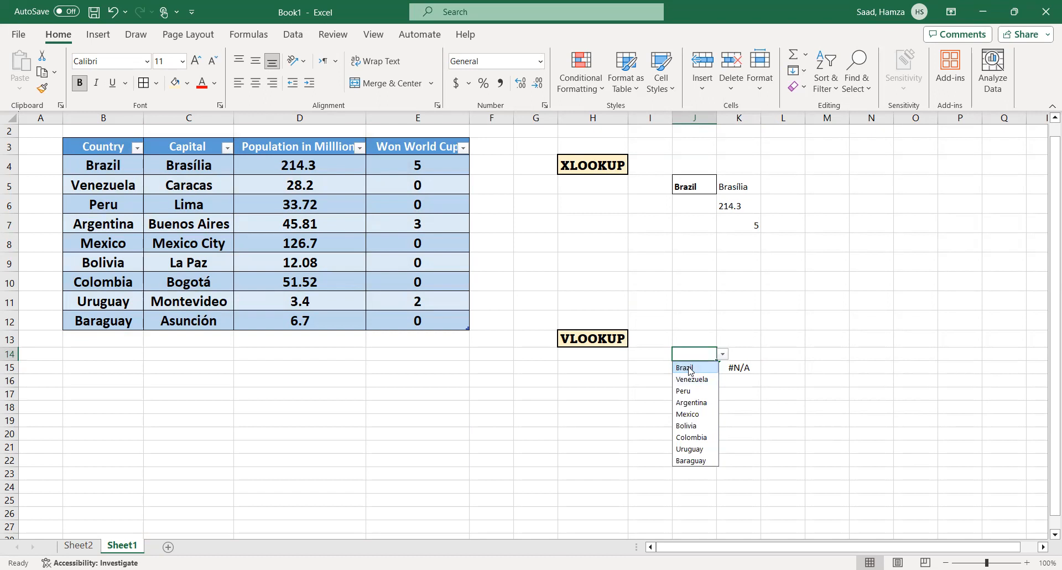
click(690, 370)
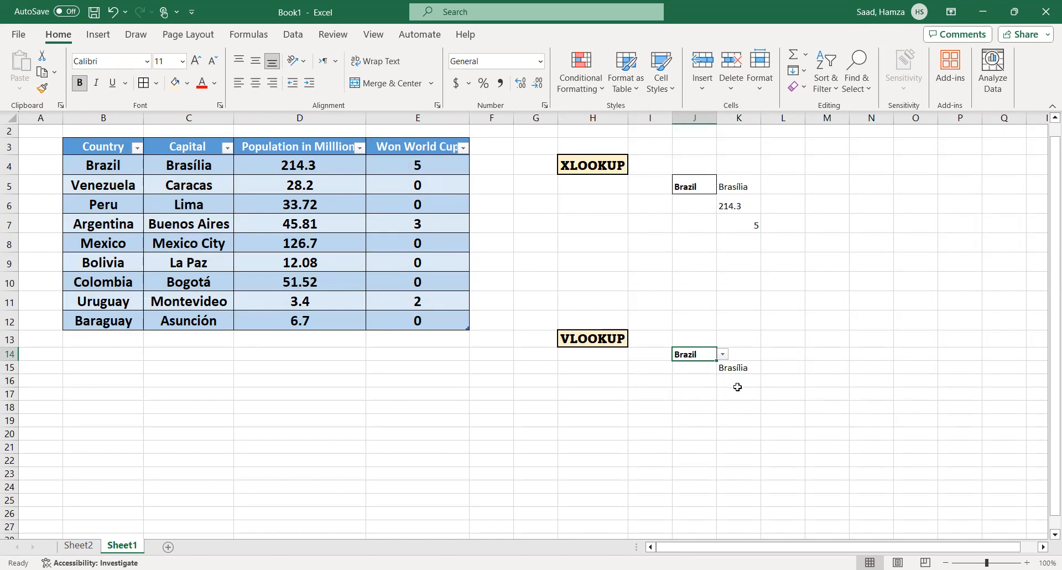
- Start a VLOOKUP formula in K16 with J14 as the lookup value, columns B:E as the table array and column index 3
click(730, 384)
text(=)
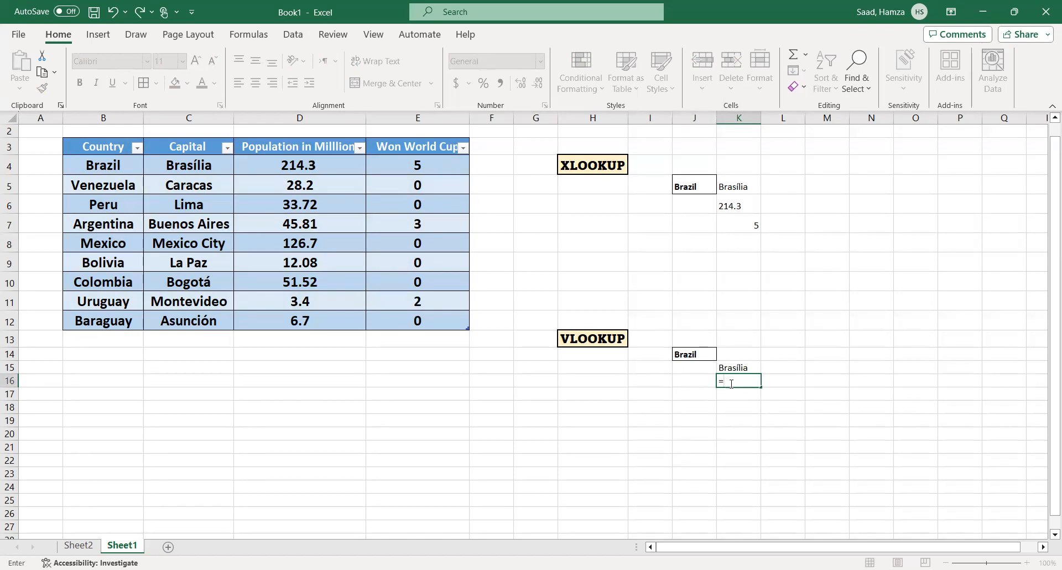
text(vloo)
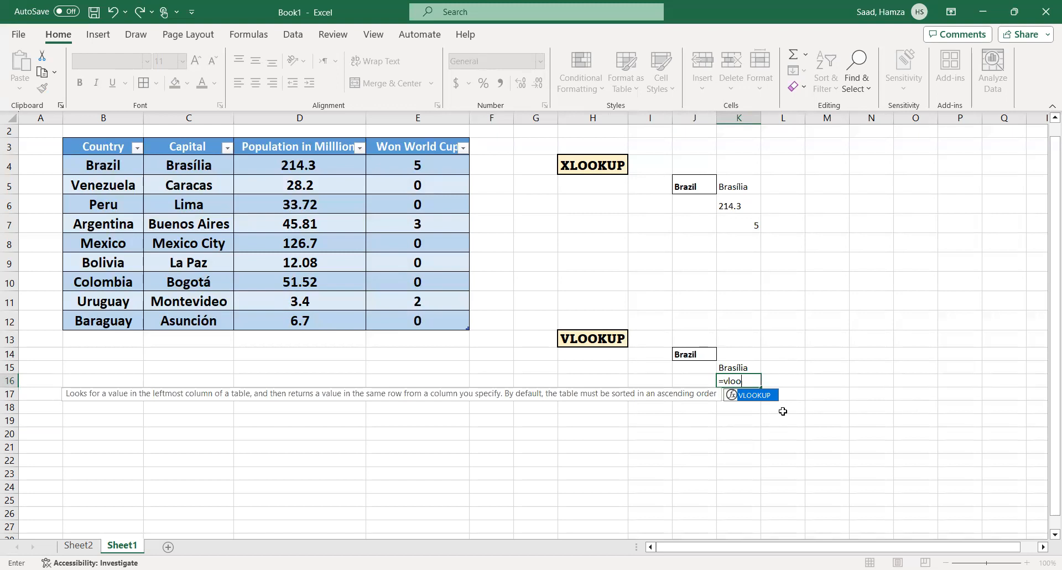
double_click(745, 396)
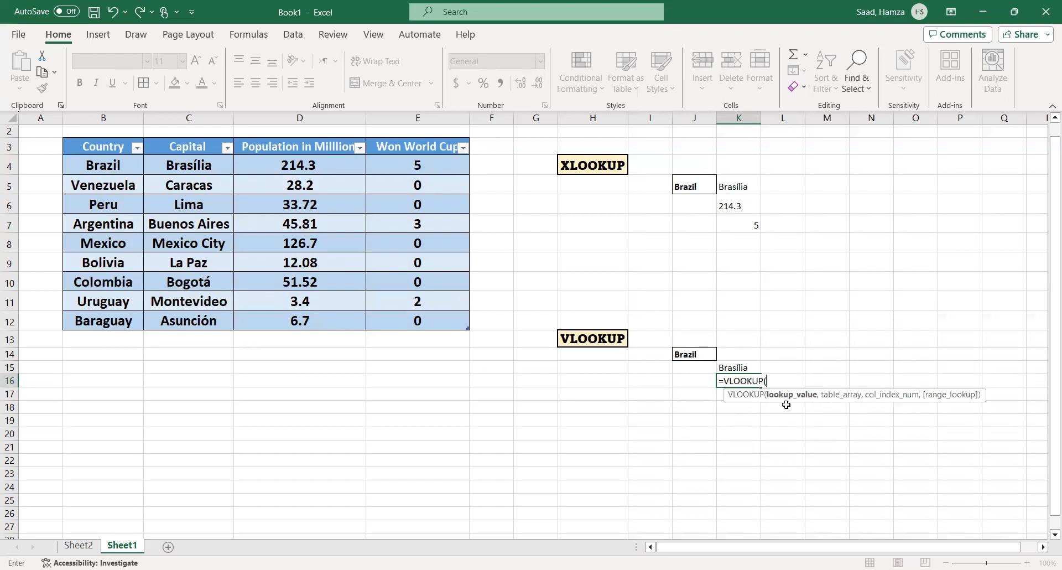
click(683, 352)
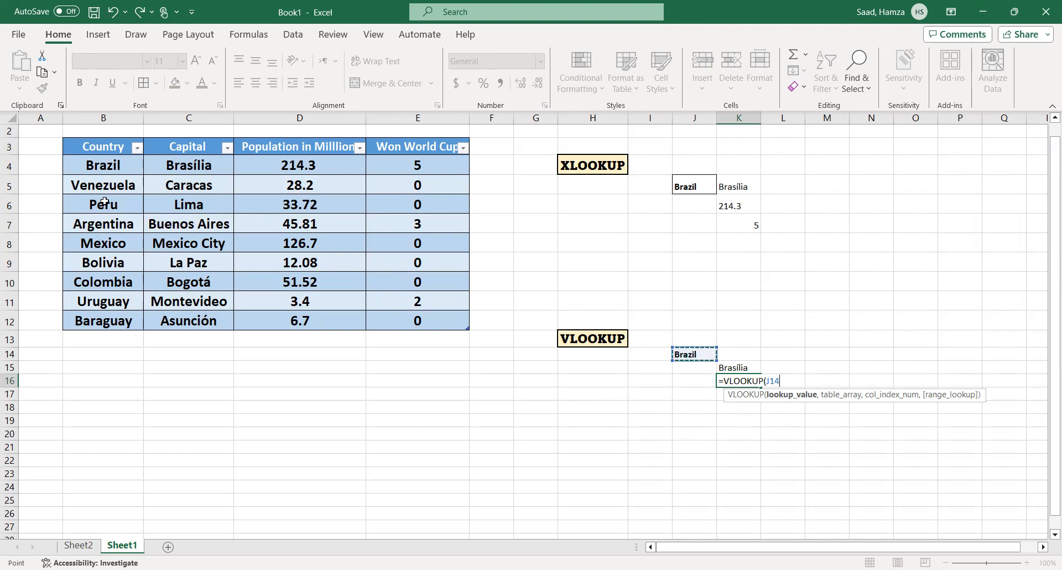
text(,)
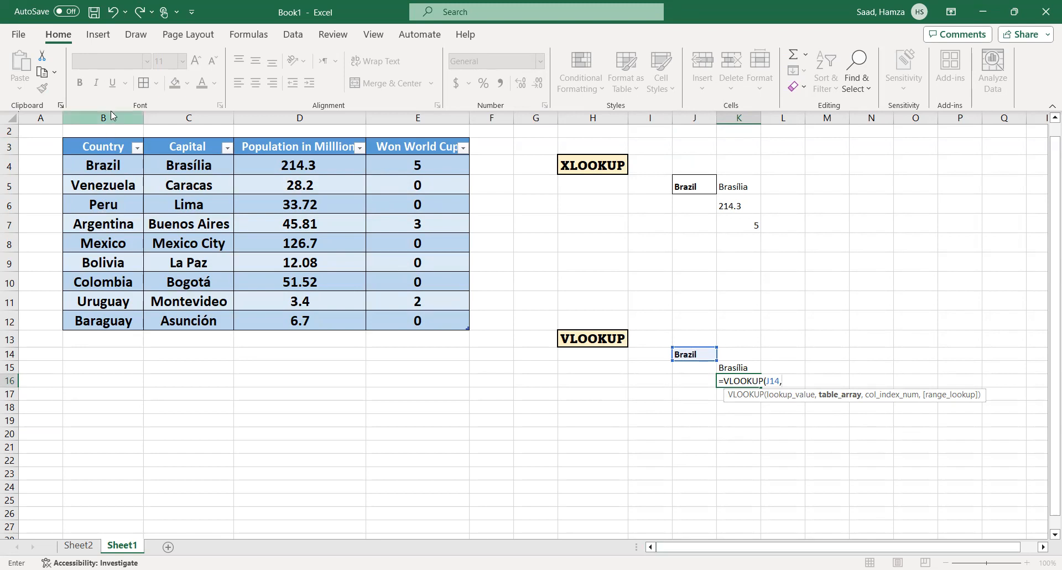
click(94, 116)
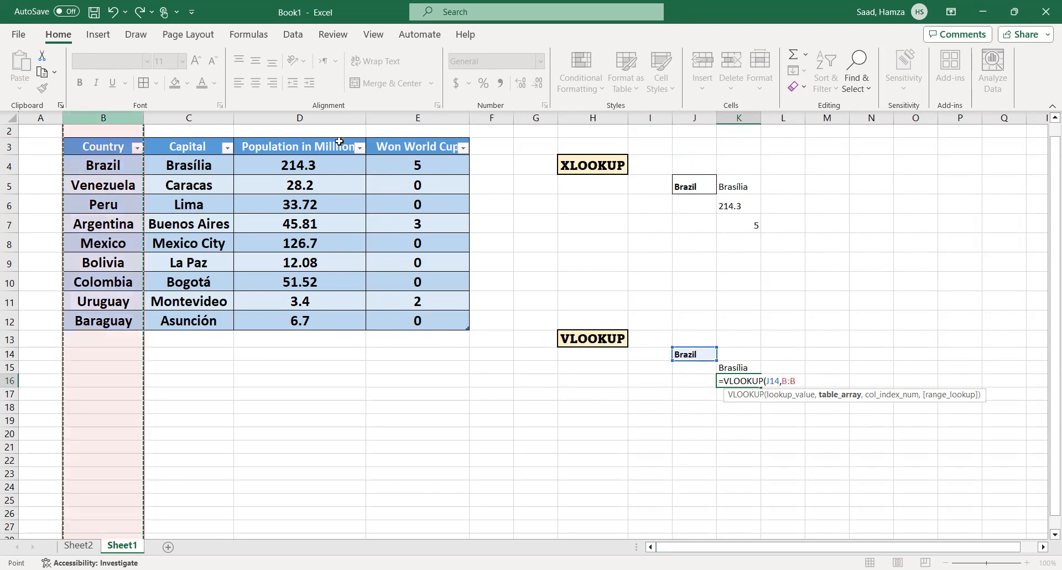
key(BackSpace)
text(E,3)
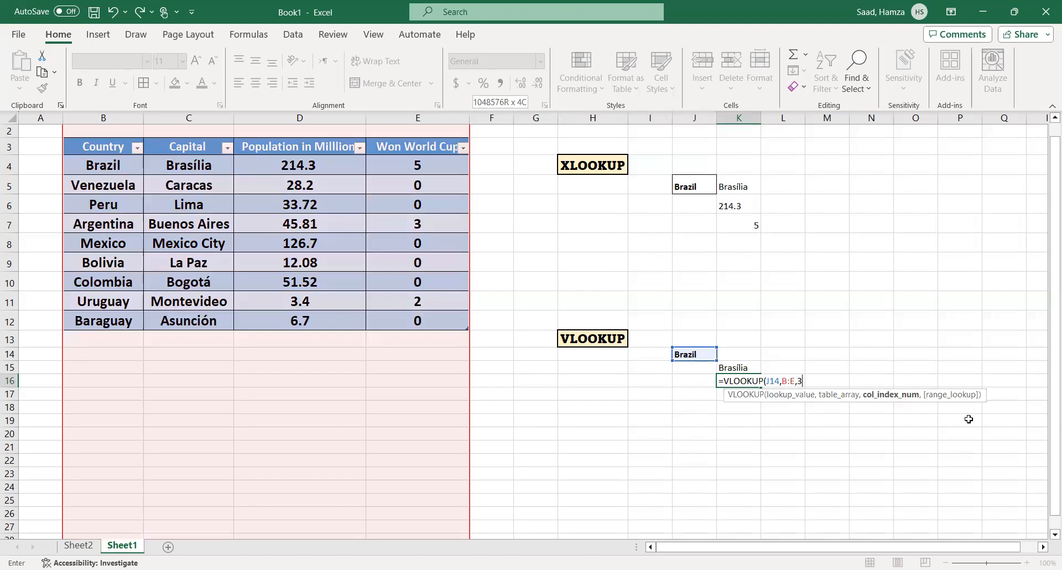
- Complete K16's VLOOKUP with FALSE for an exact match and enter the formula
text(,)
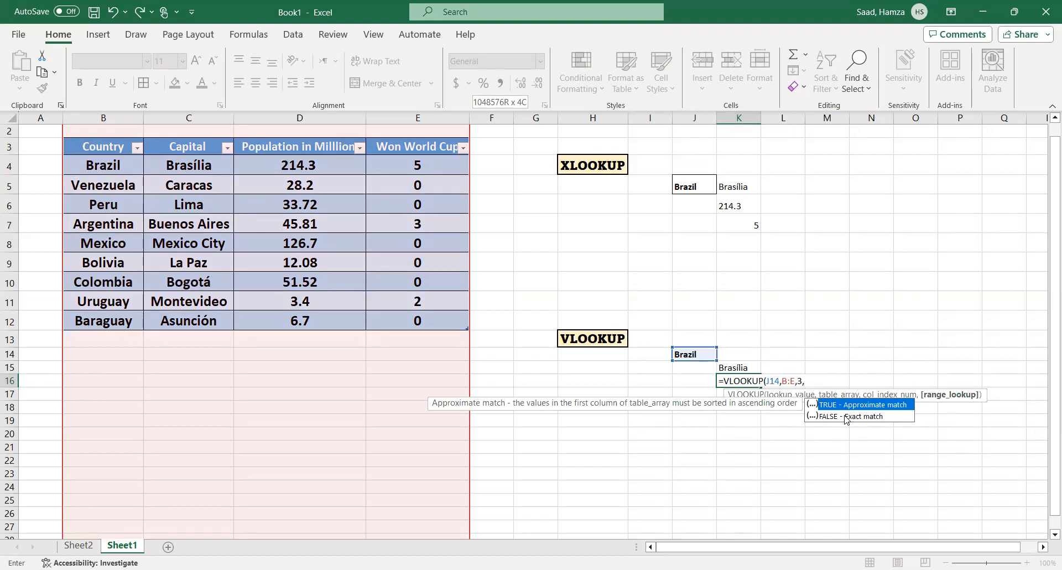
click(846, 417)
double_click(846, 417)
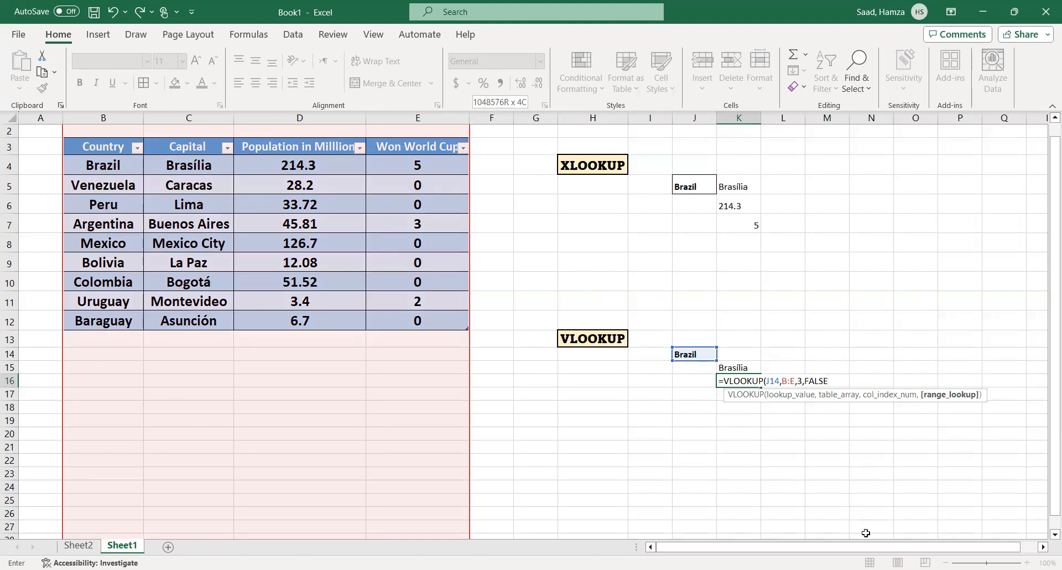
key(Return)
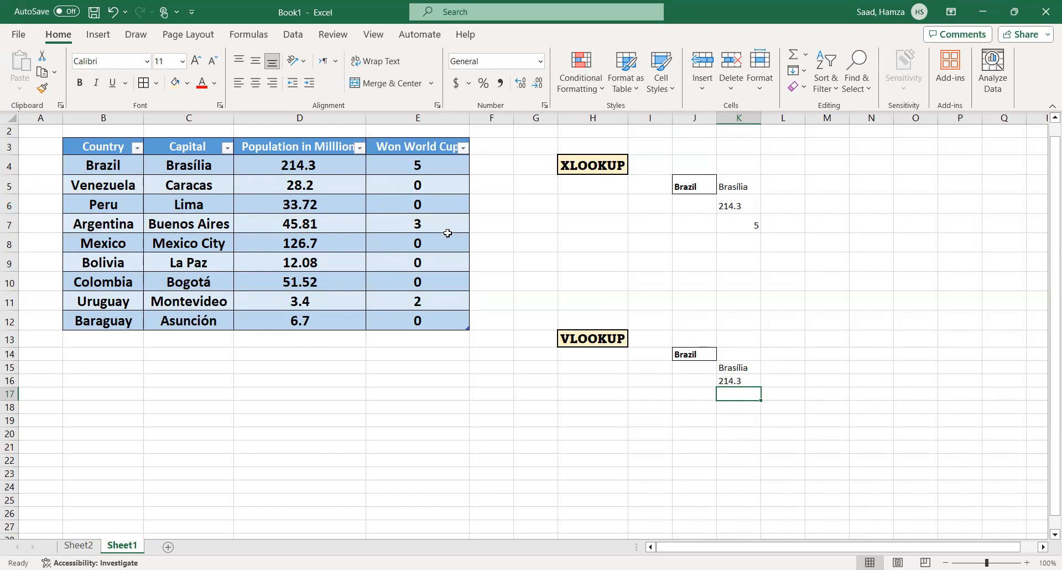
- Start a VLOOKUP formula in K17 with J14 as the lookup value and columns B:E as the table array
text(=)
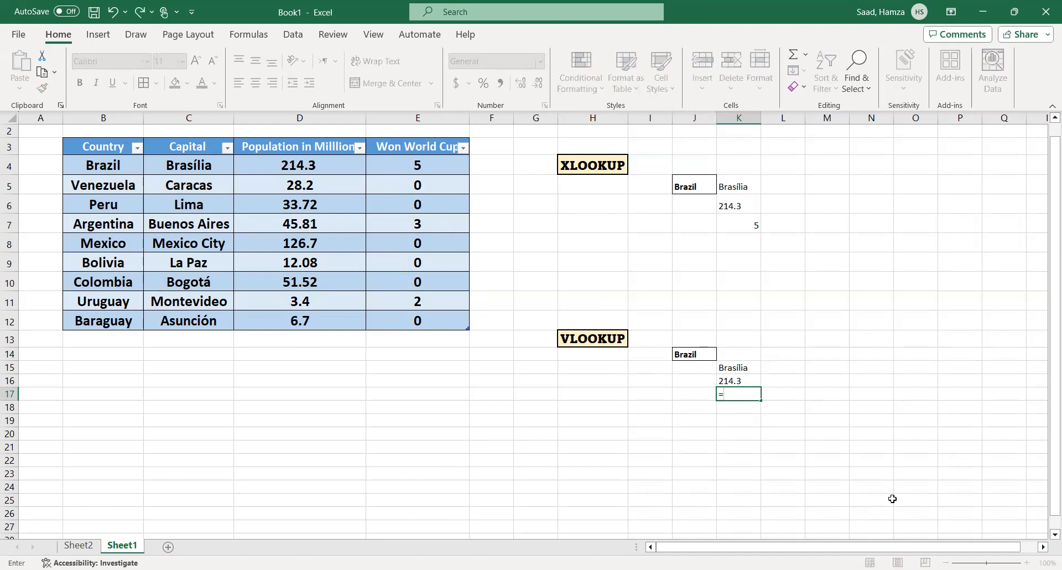
text(vlook)
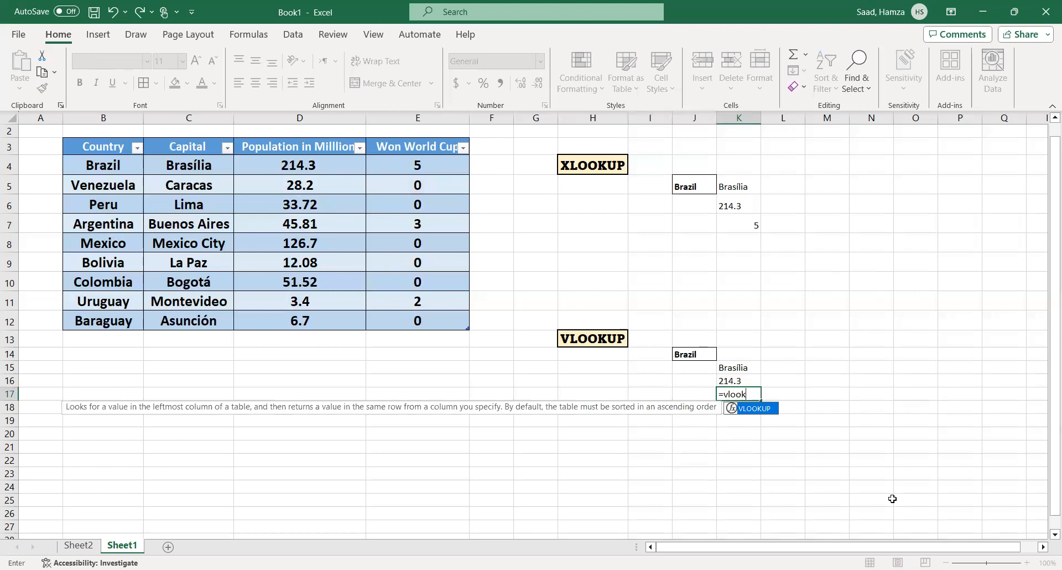
double_click(758, 410)
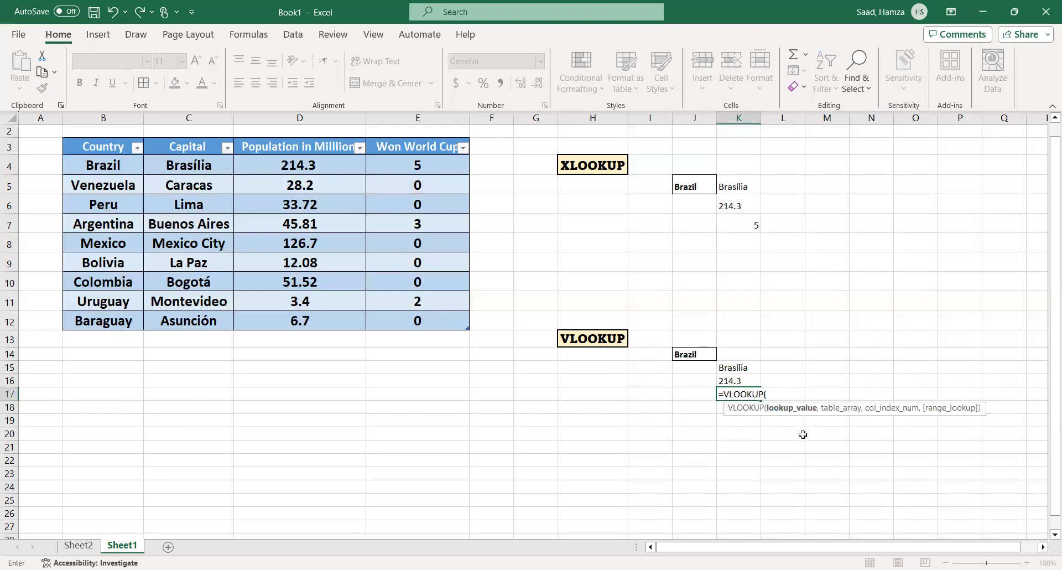
click(684, 354)
text(,)
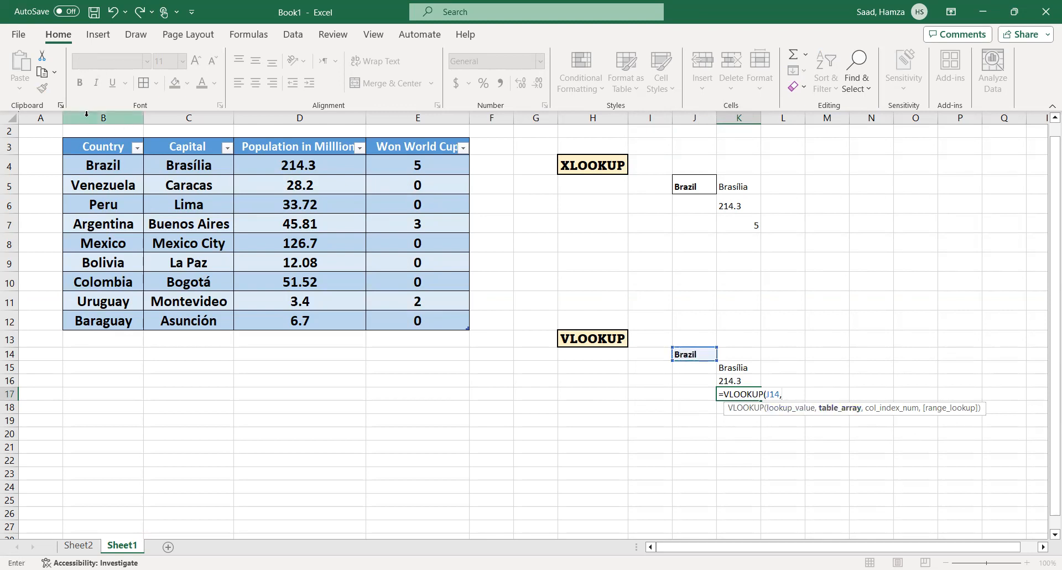
drag(87, 115, 188, 118)
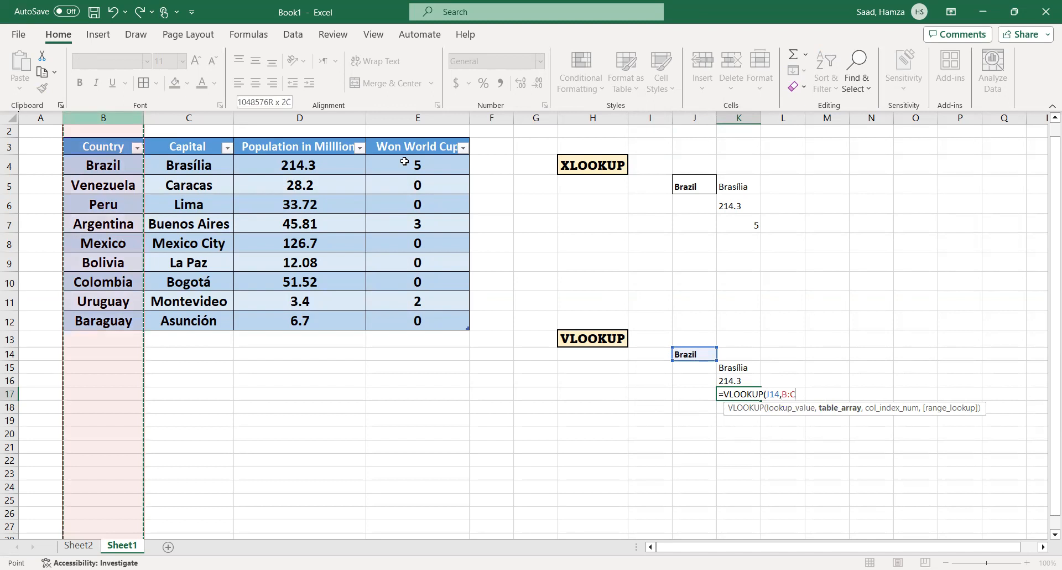
drag(403, 161, 402, 161)
text(,)
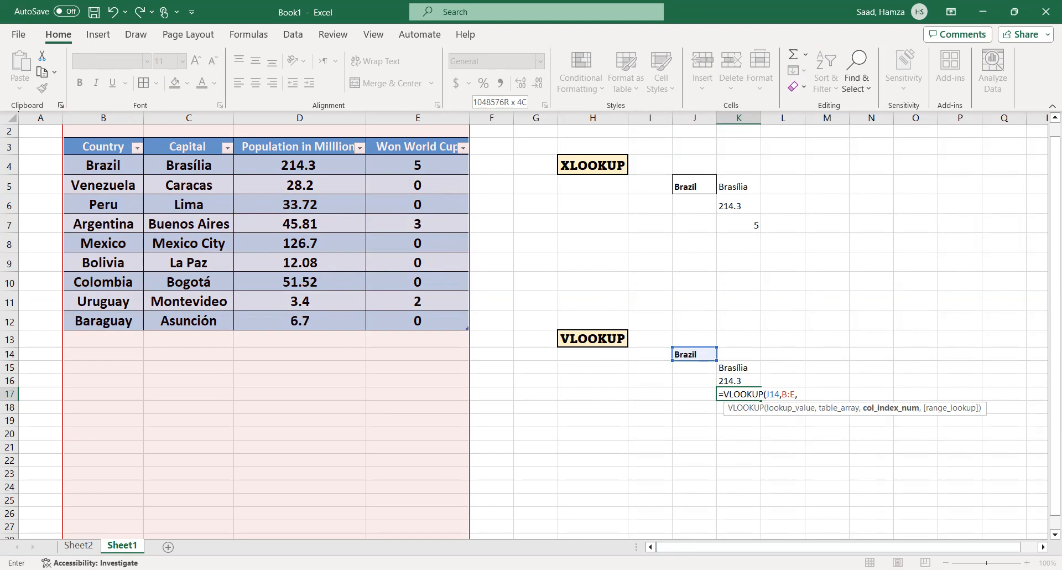
- Complete K17's VLOOKUP with column index 4 and FALSE for an exact match, and enter the formula
text(4,)
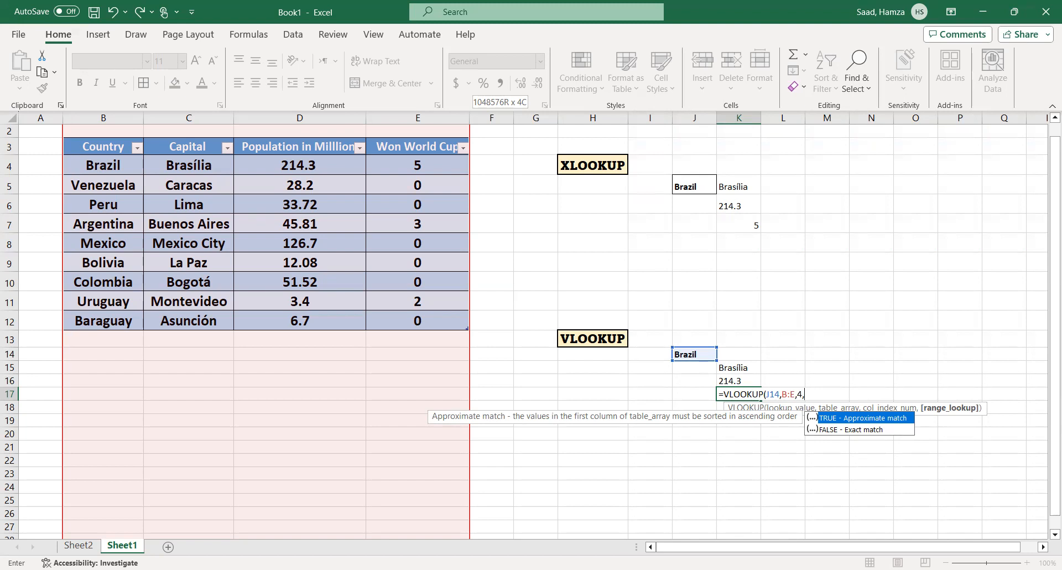
click(850, 434)
key(Tab)
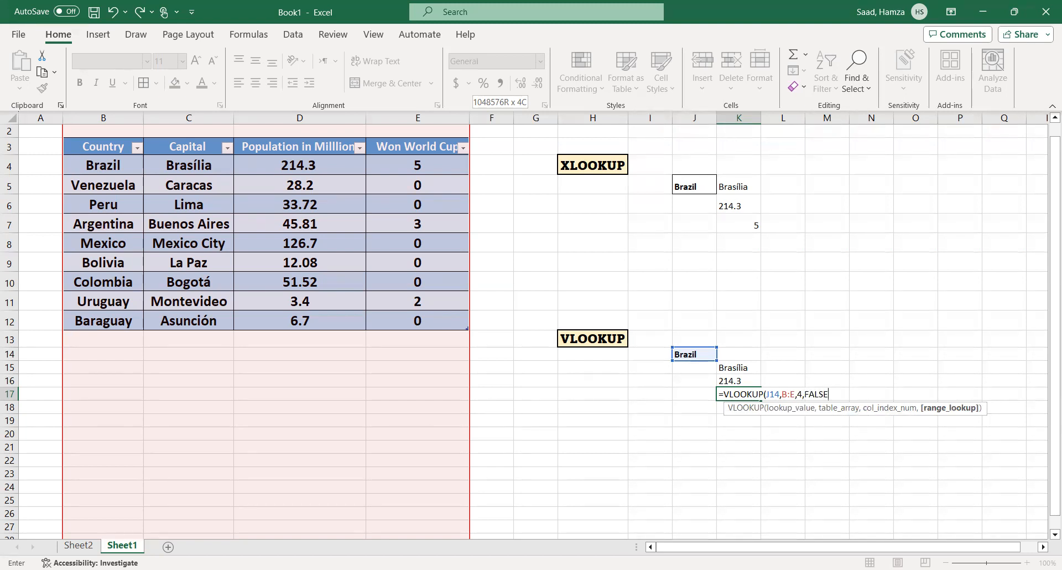
key(Return)
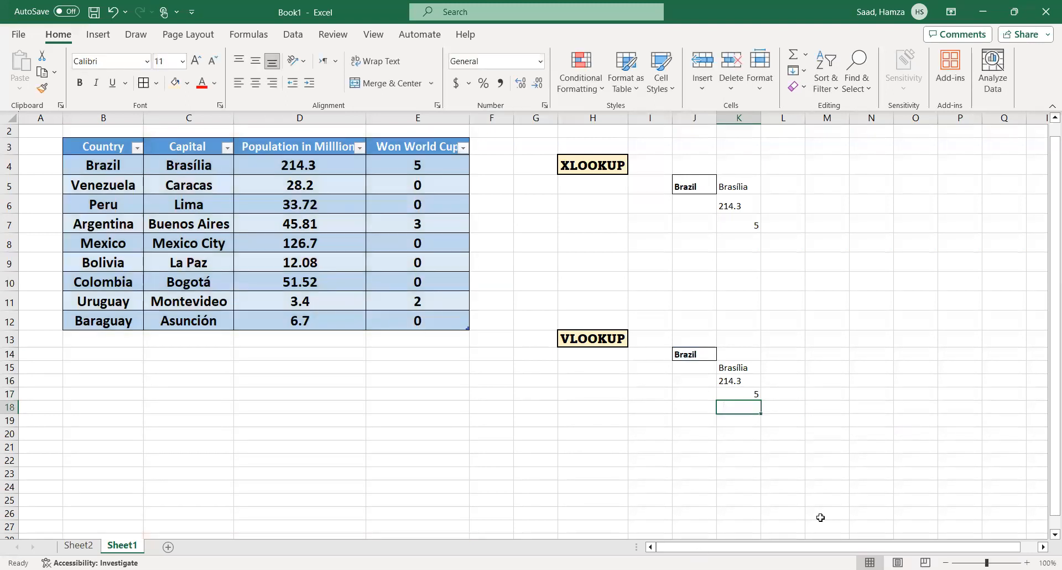
- Test the VLOOKUP formulas by choosing Bolivia, Baraguay, Argentina, Colombia and finally Baraguay from J14's dropdown
click(746, 393)
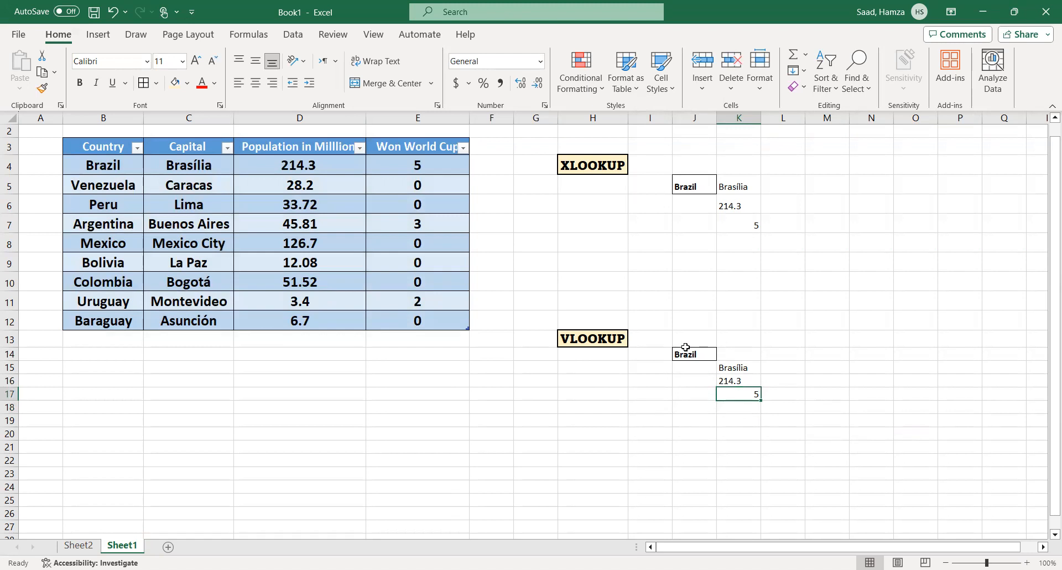
click(686, 347)
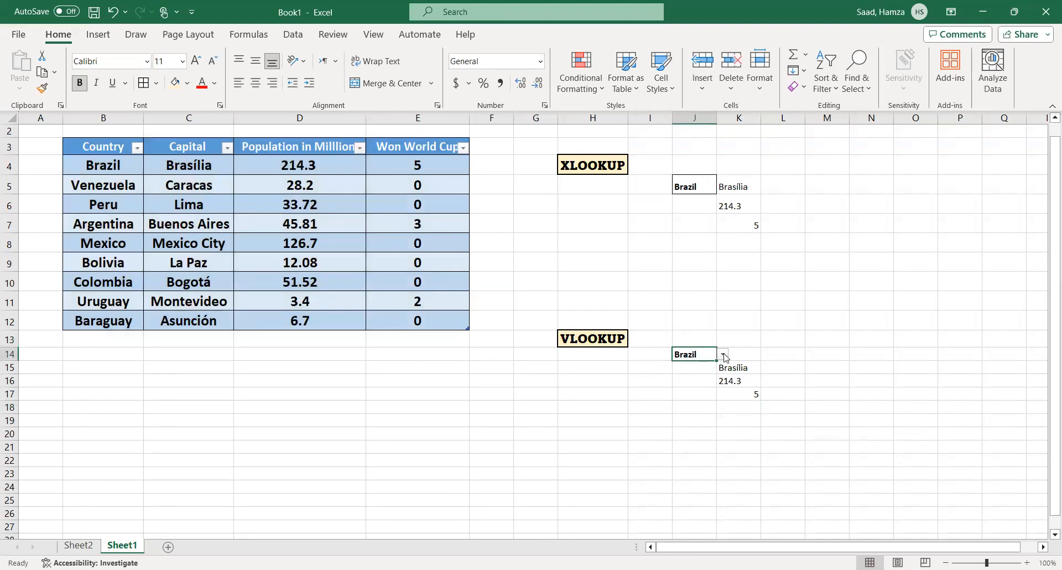
click(723, 355)
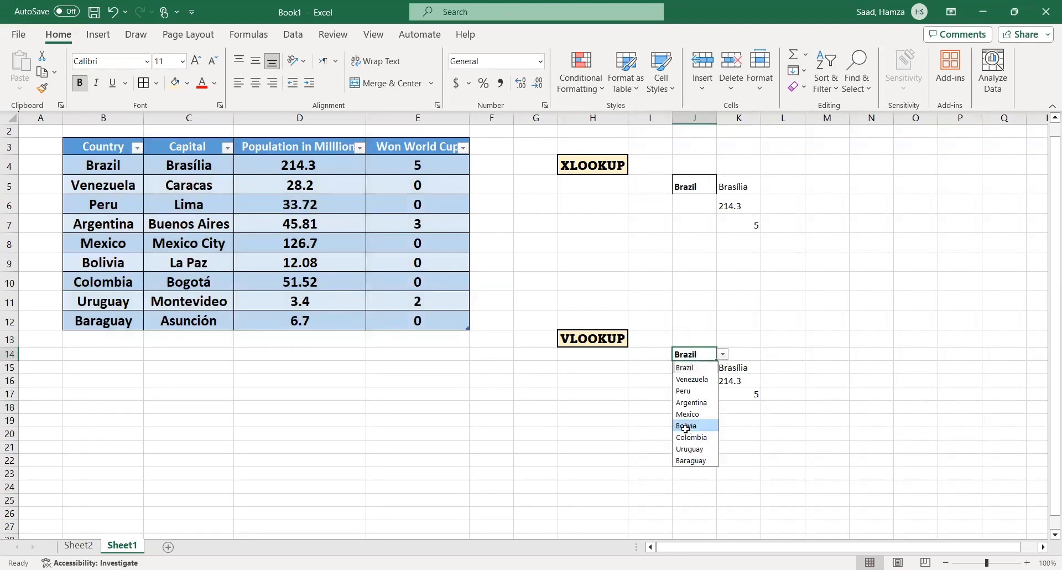
click(686, 426)
click(723, 355)
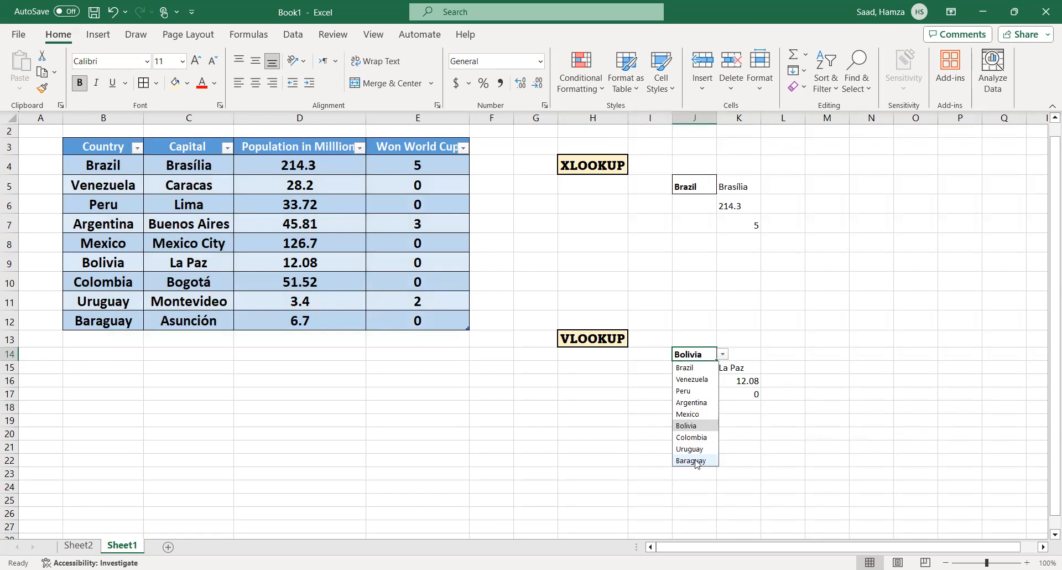
click(693, 460)
click(723, 355)
click(696, 404)
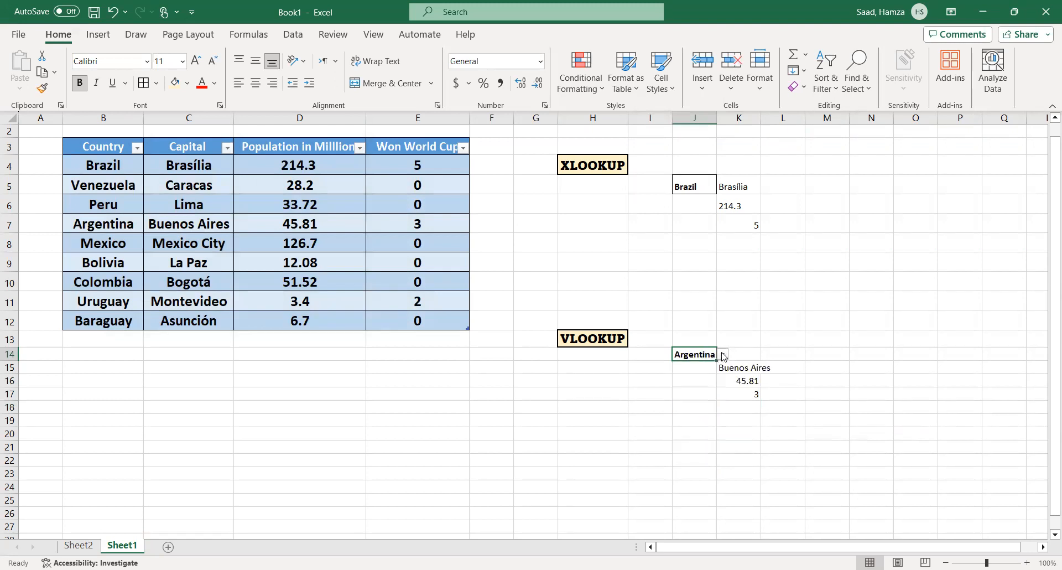
click(723, 355)
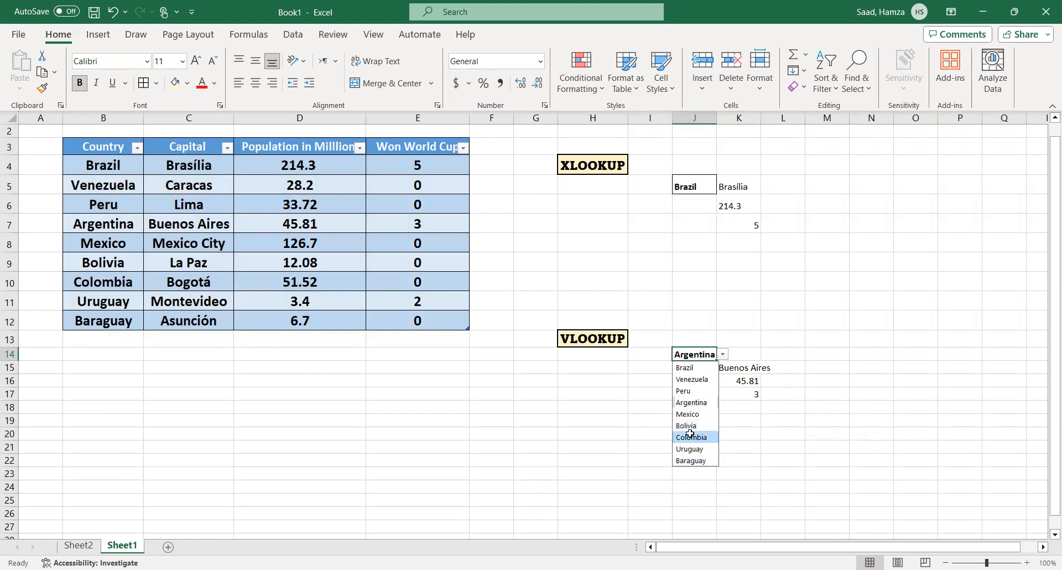
click(690, 436)
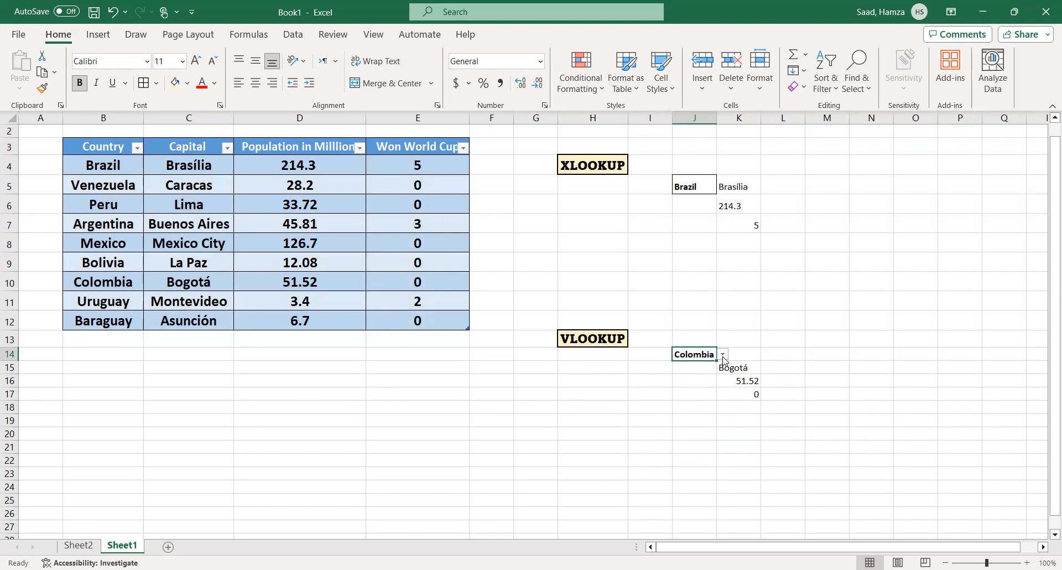
key(alt+Down)
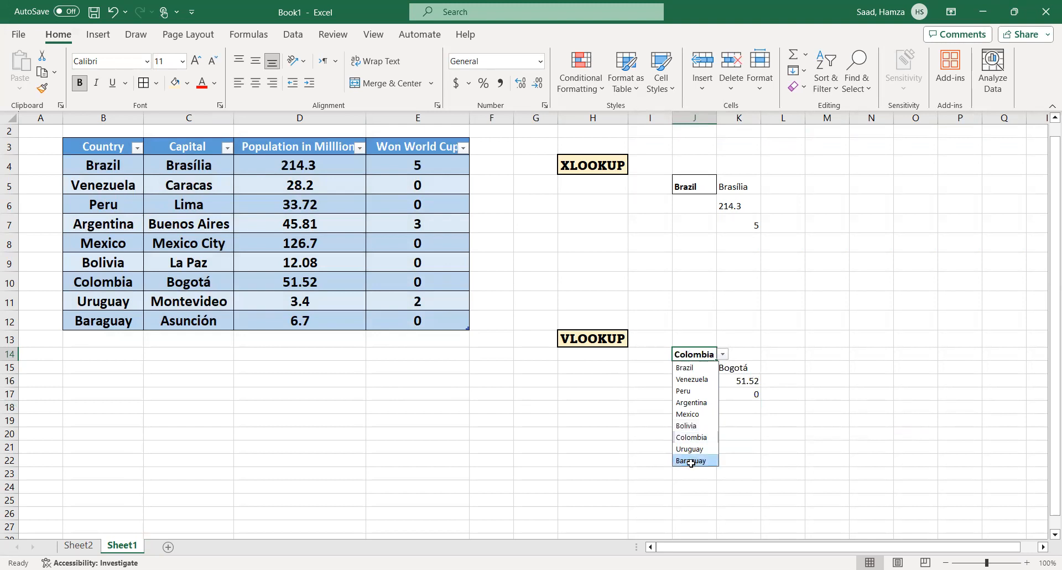
click(691, 461)
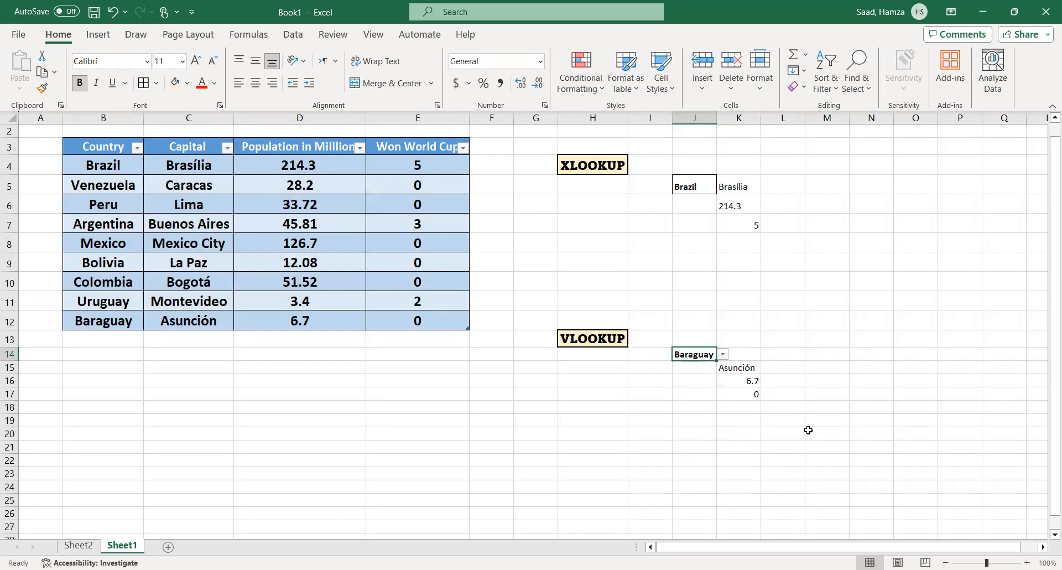
- Test the XLOOKUP formulas by switching J5's dropdown to Colombia and back to Brazil
click(702, 187)
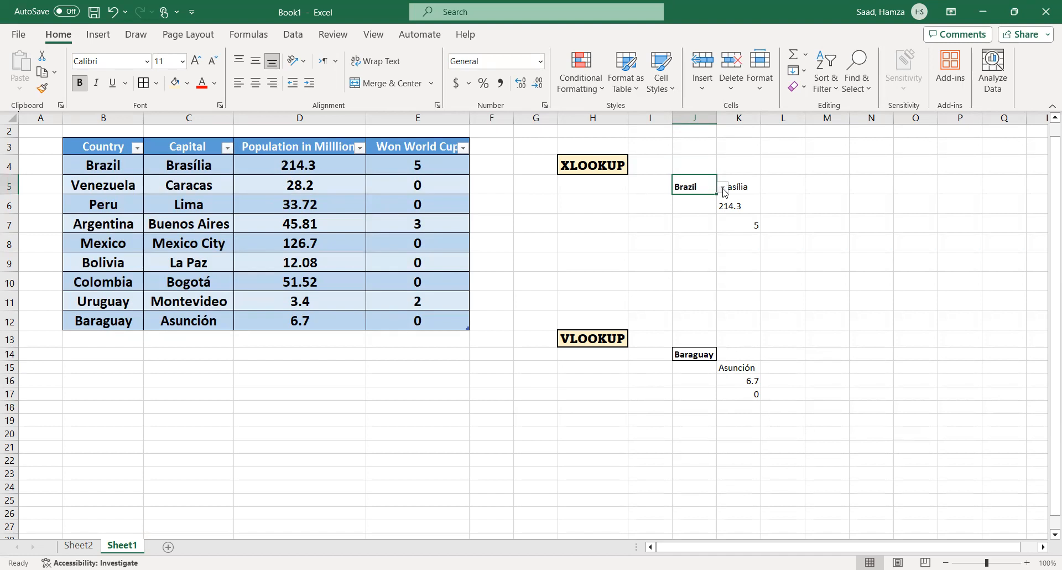
click(723, 188)
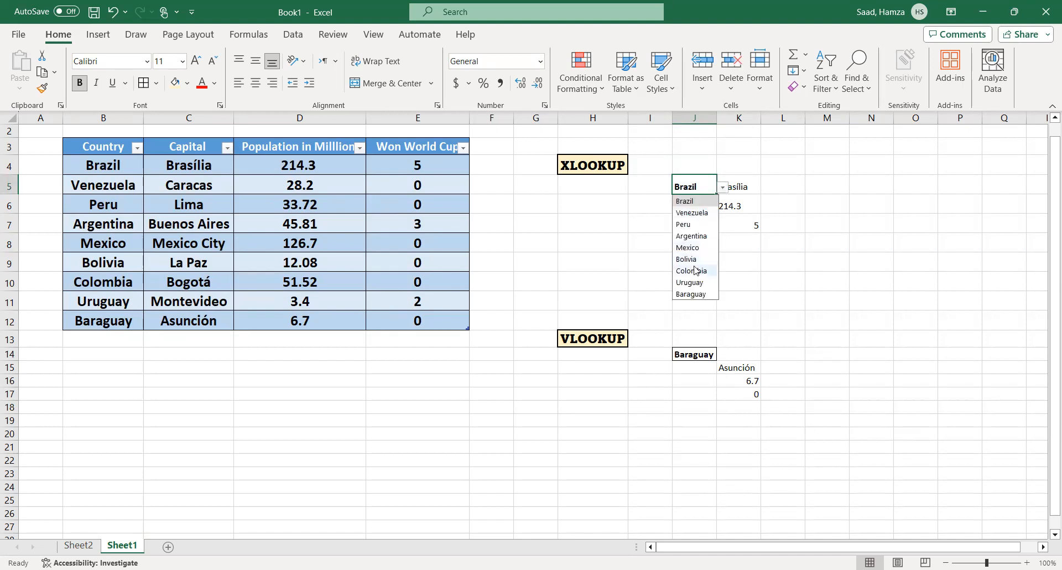
click(696, 271)
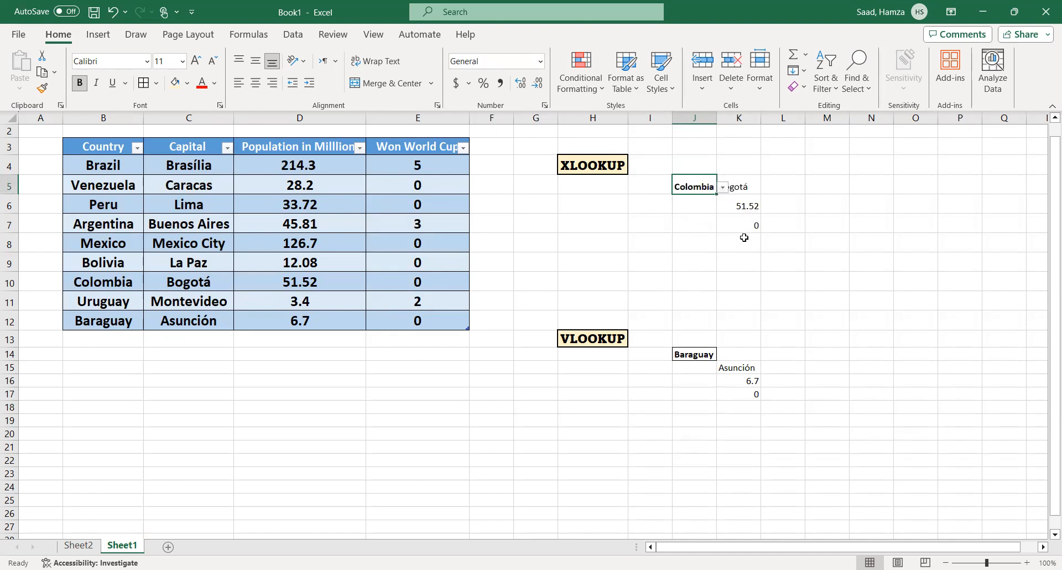
click(723, 187)
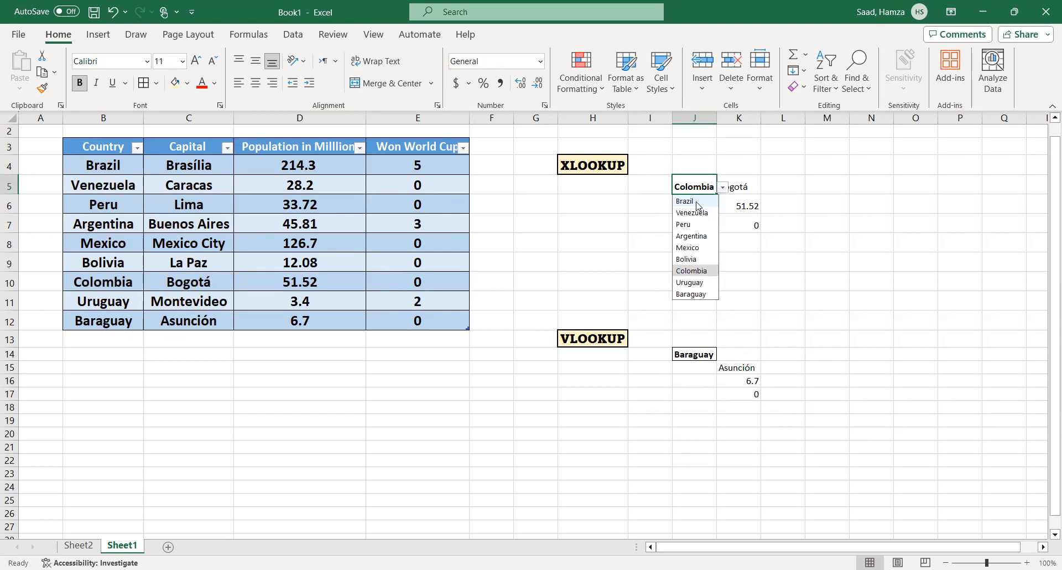
click(696, 202)
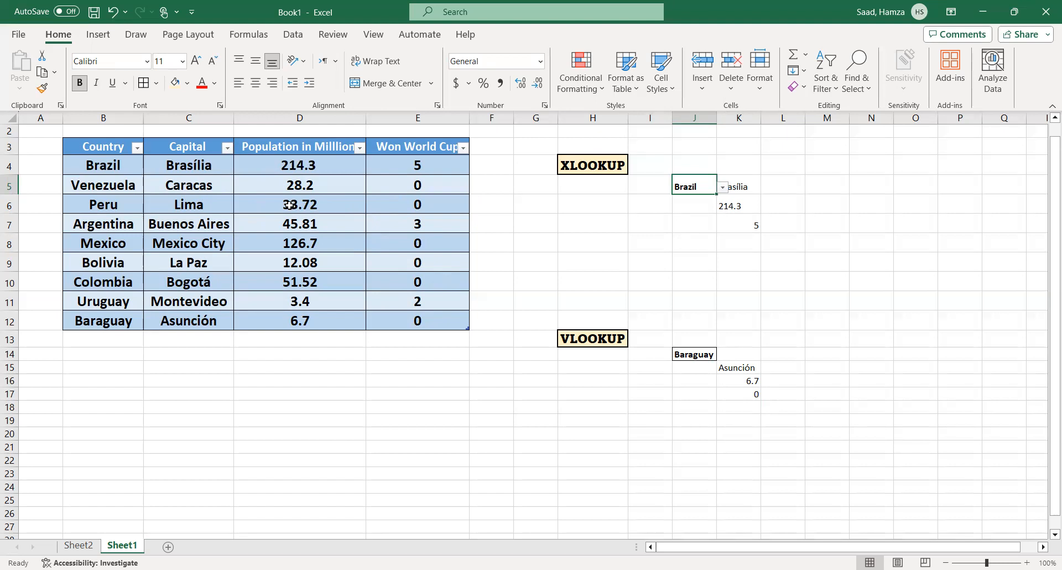
- Start an XLOOKUP formula in I8 with E4 as the lookup value and Table1's Won World Cup column as the lookup array
click(651, 246)
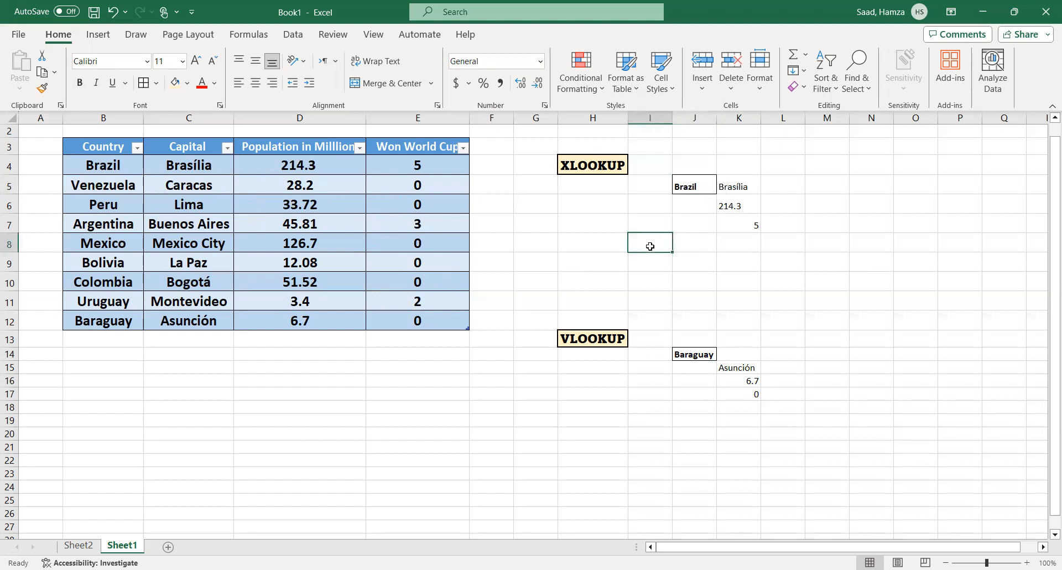
text(x)
text(=)
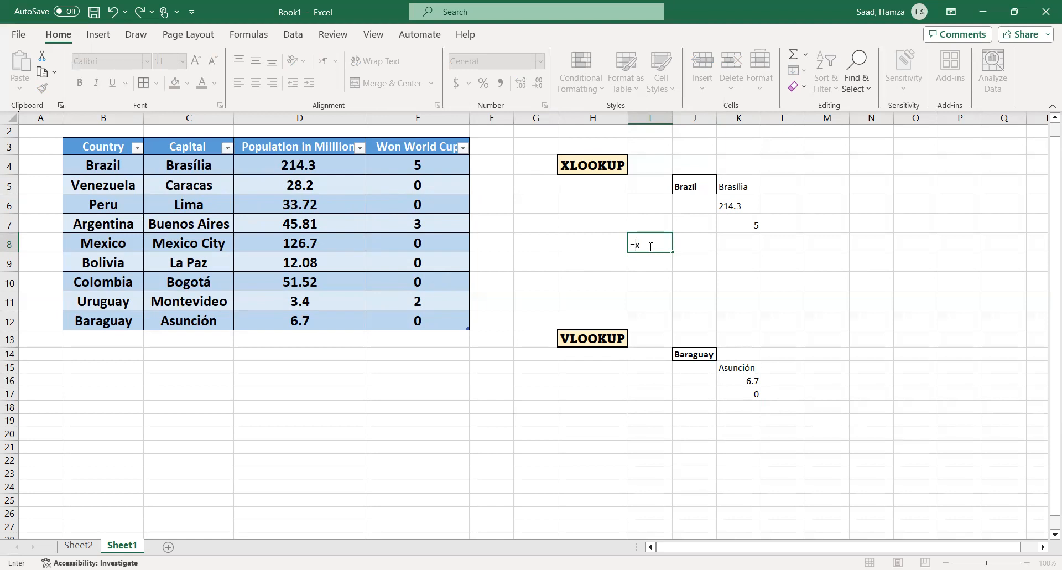
text(l)
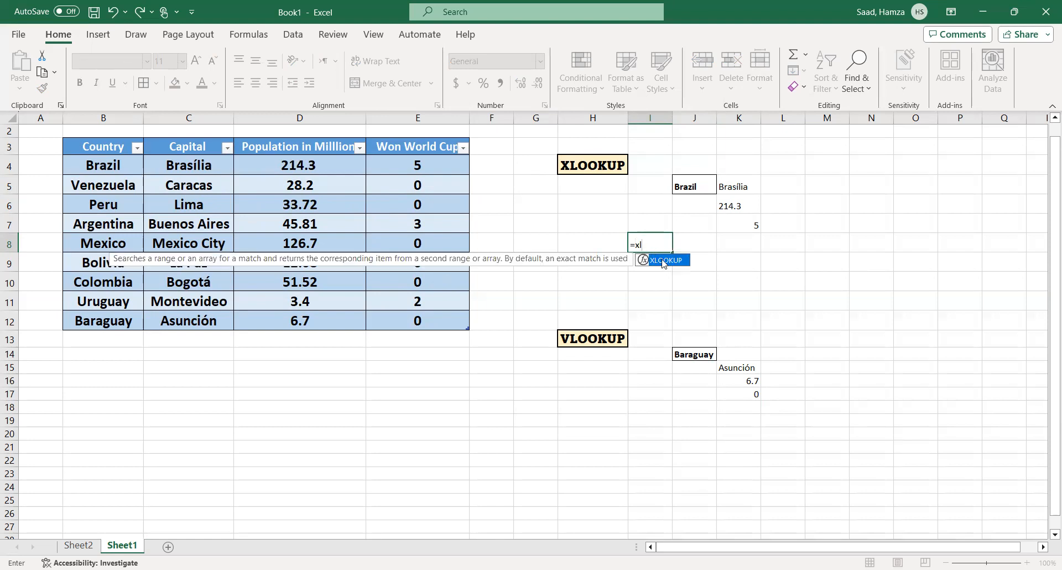
double_click(664, 261)
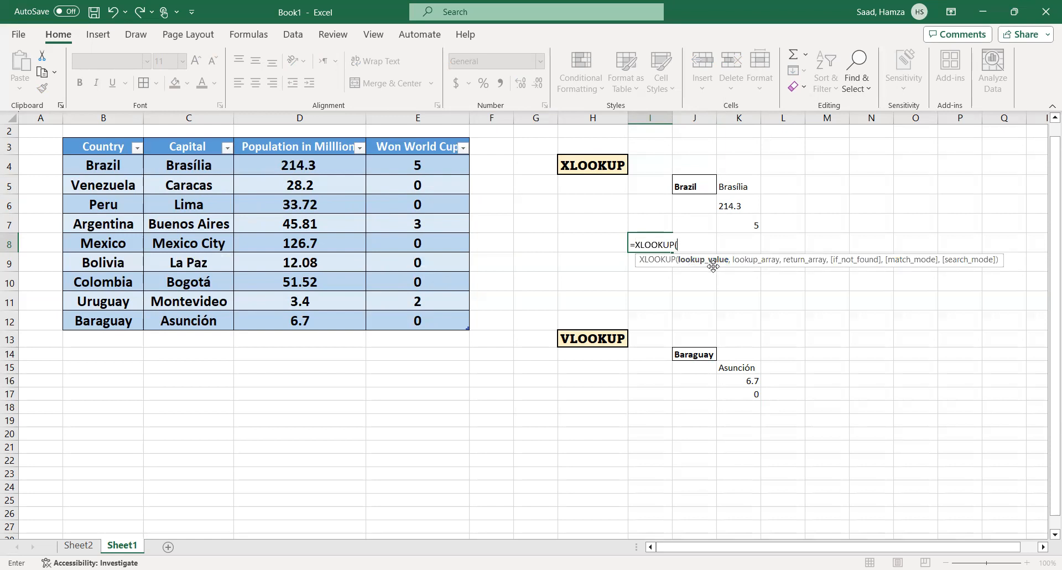
click(411, 165)
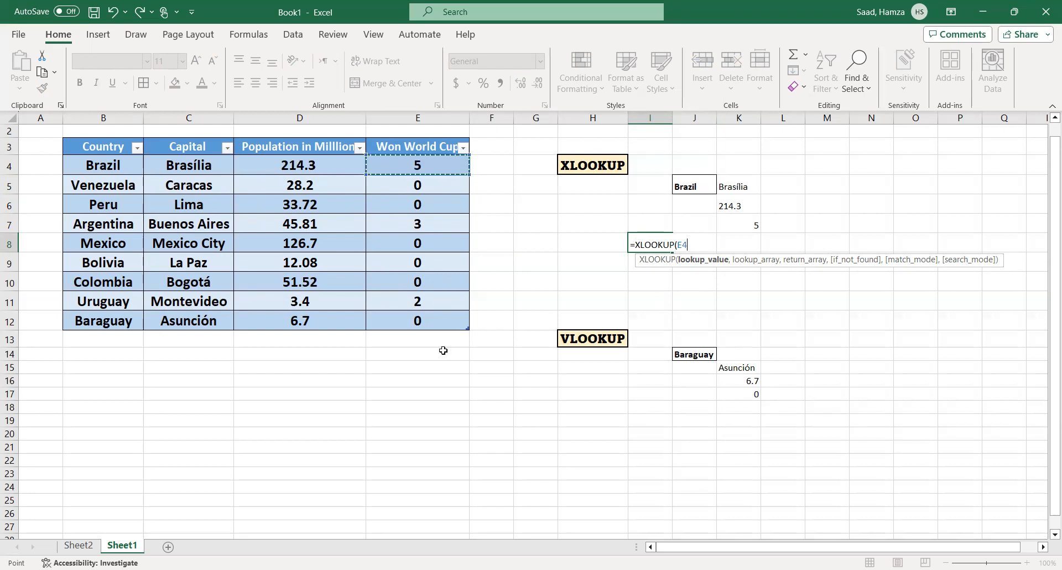
text(,)
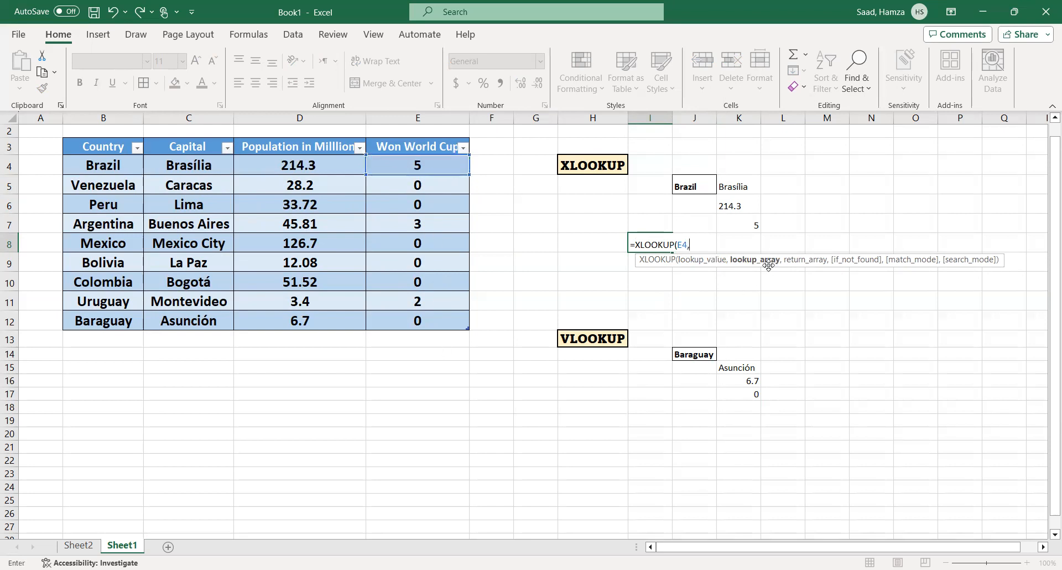
click(403, 164)
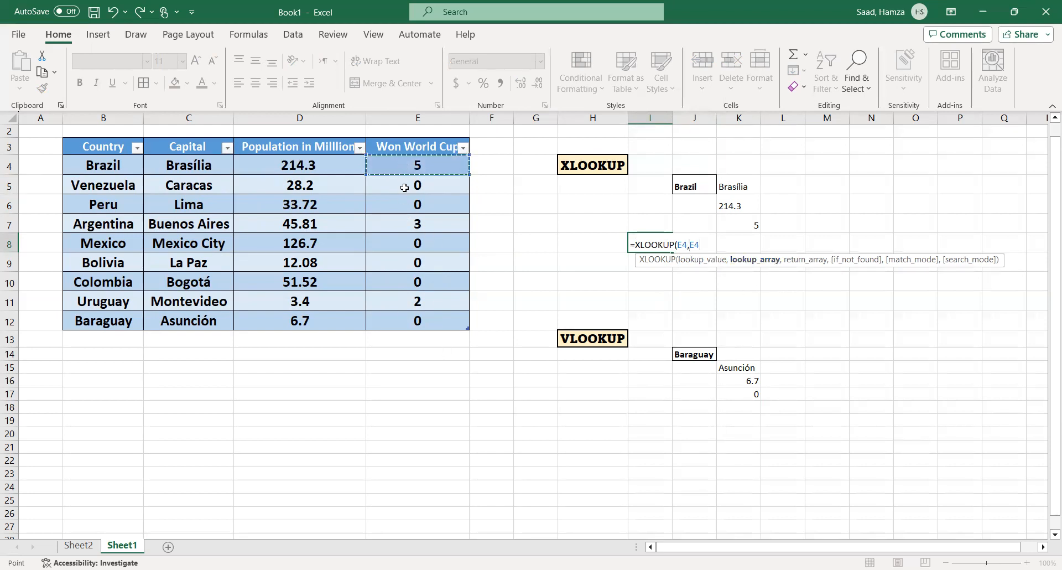
drag(407, 329, 406, 329)
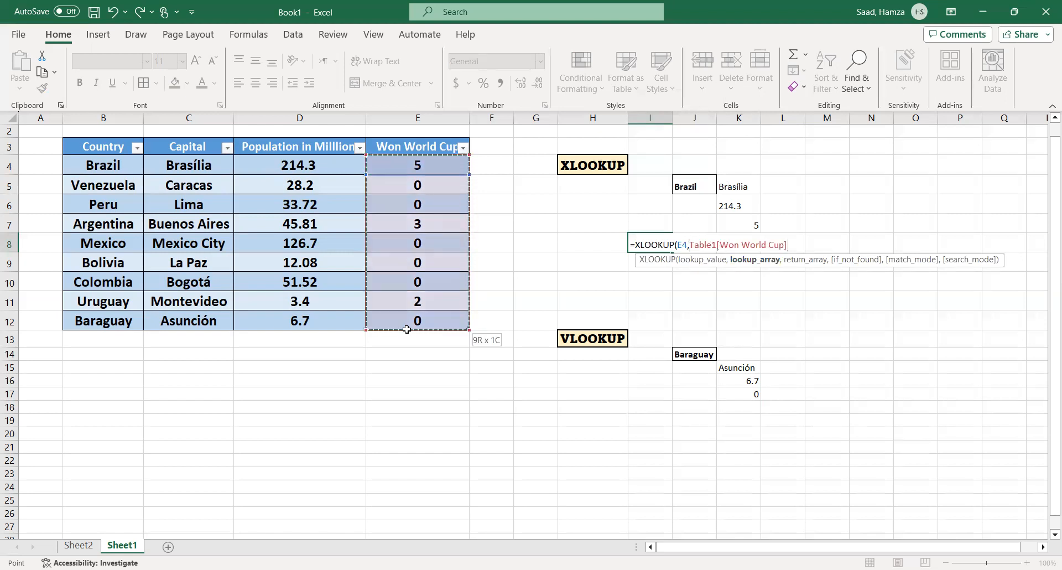
- Complete I8's XLOOKUP with Table1's Country column as the return array, enter the formula and reselect I8
text(,)
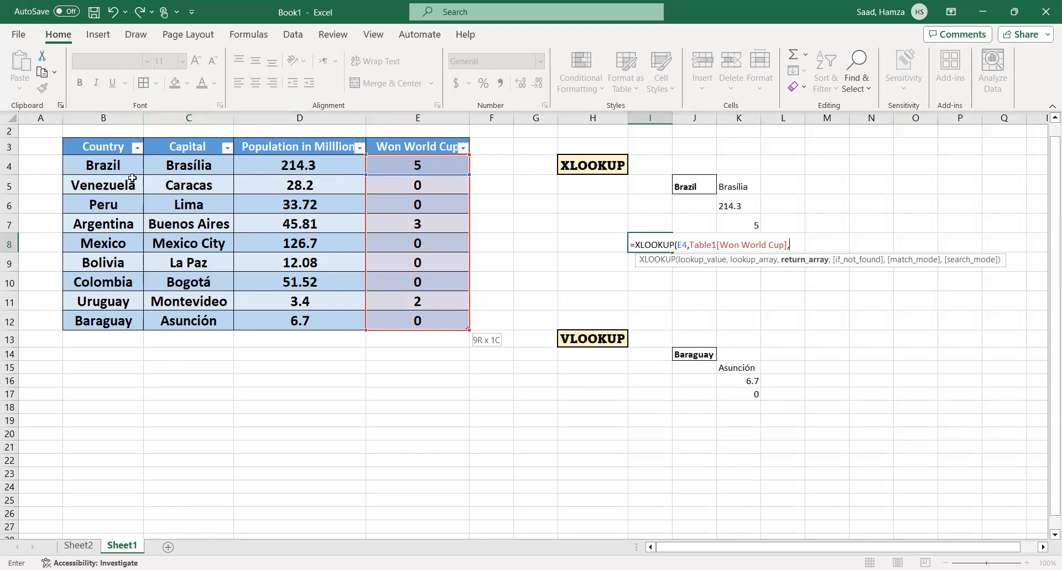
click(96, 160)
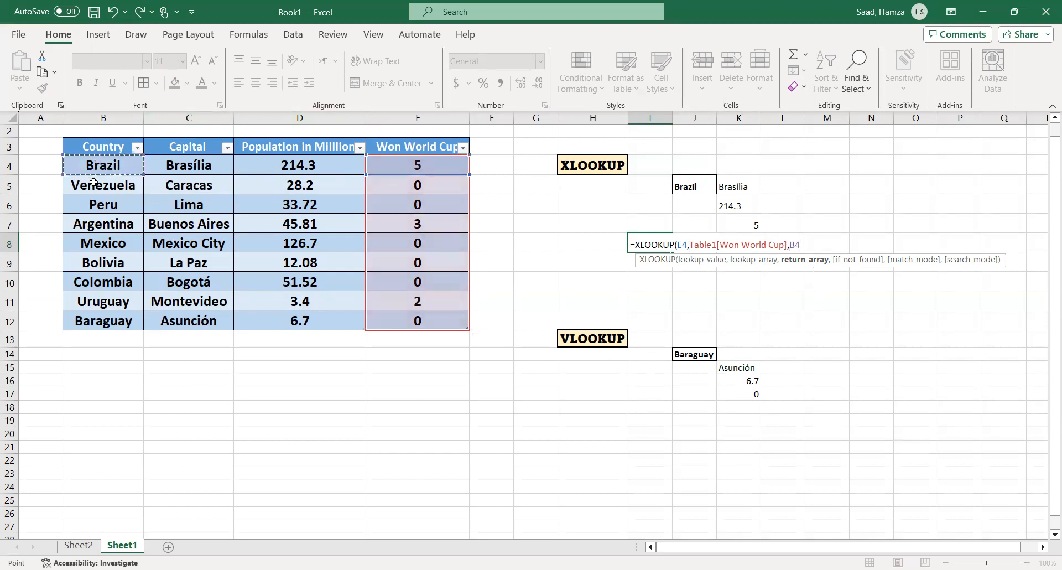
drag(97, 316, 97, 319)
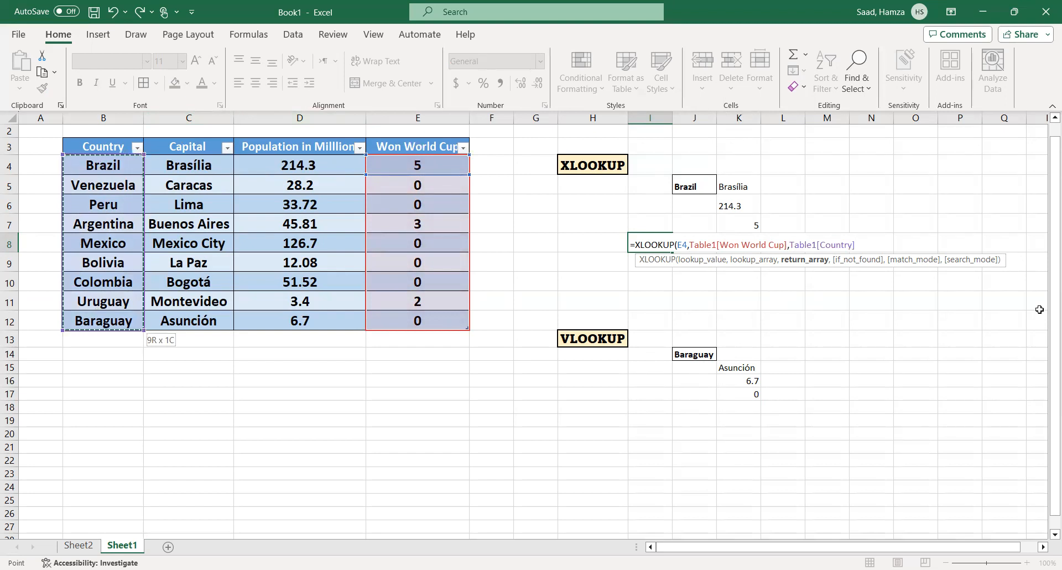
key(Return)
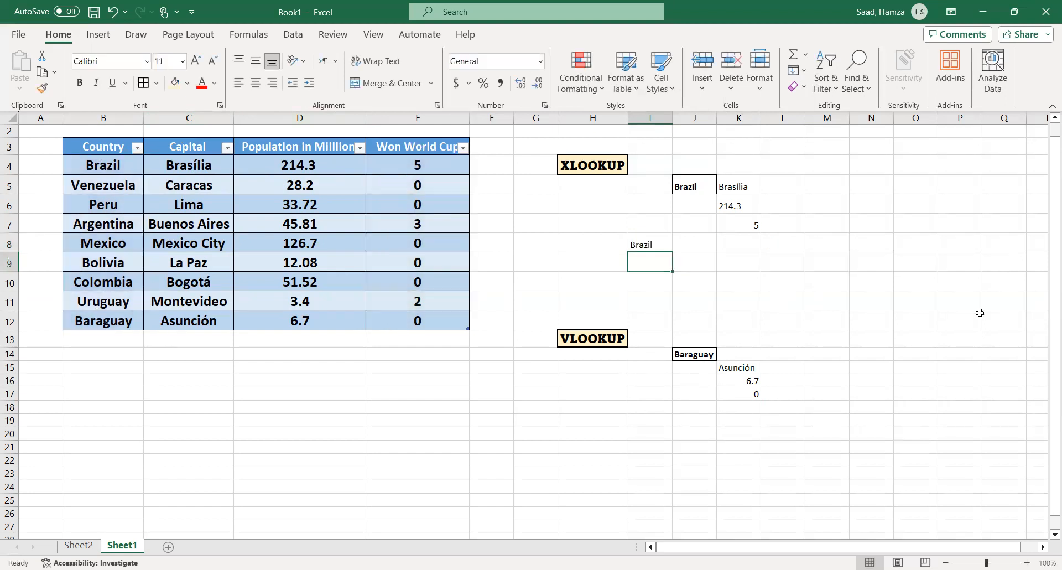
click(639, 246)
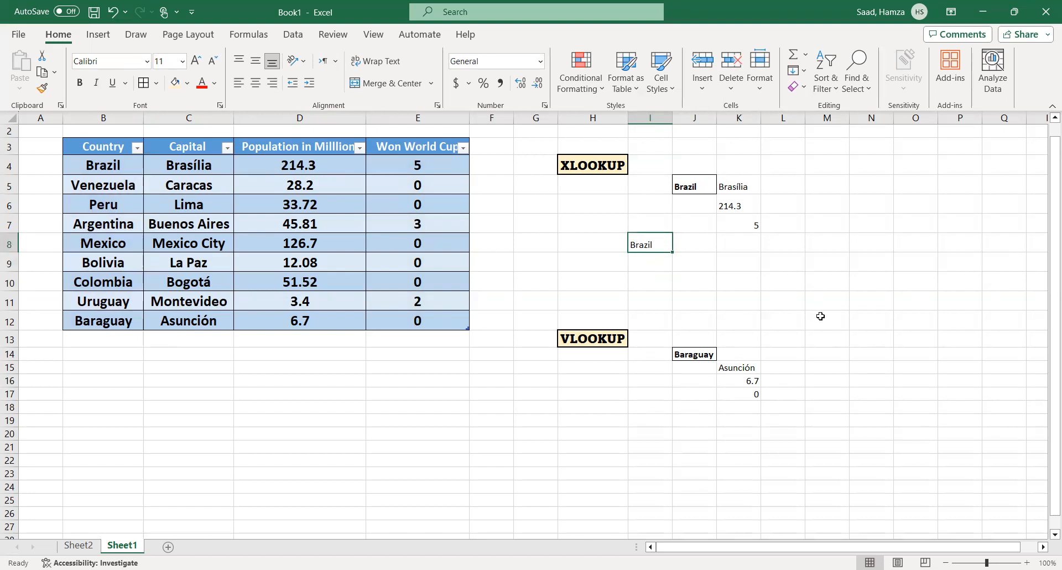